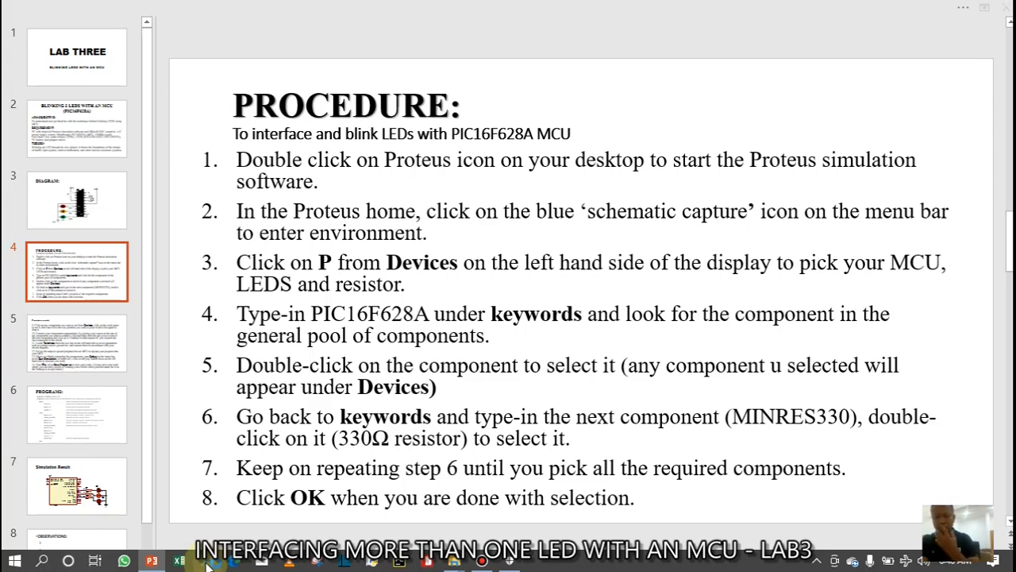
With the Procedure slide displayed, launch Proteus 8 Professional from the taskbar
click(208, 561)
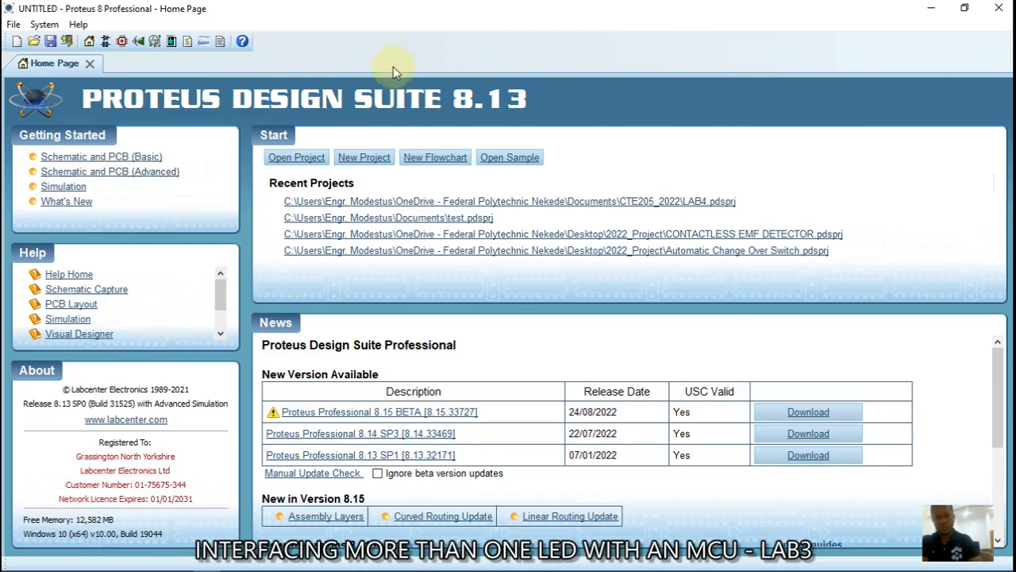
Start a blank Schematic Capture sheet and bring up the Pick Devices dialog
click(108, 44)
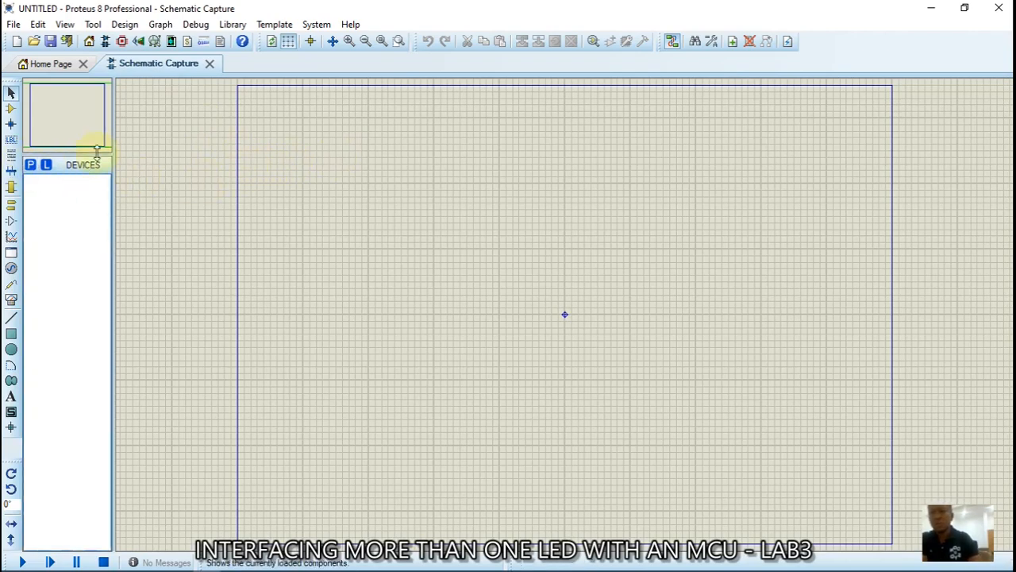
click(44, 169)
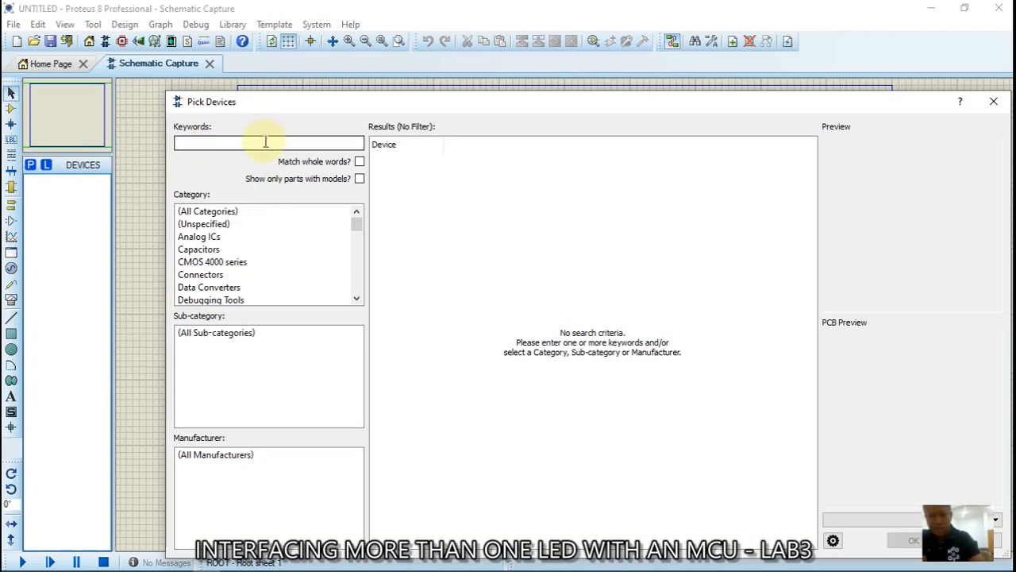
Search for and add PIC16F628A, MINRES330R and LED-RED, then select PIC16F628A for placement
text(pic)
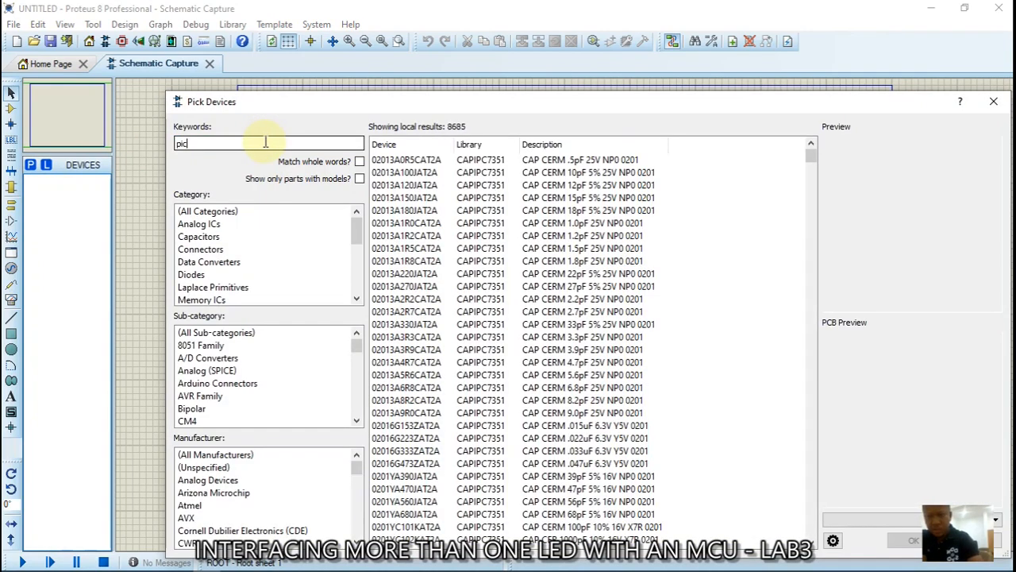
text(16f)
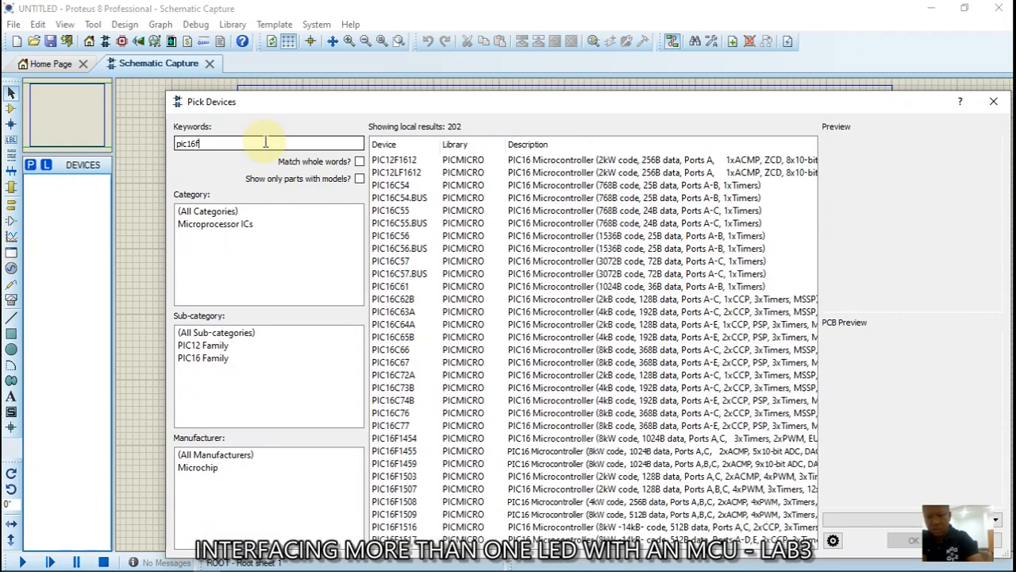
text(628a)
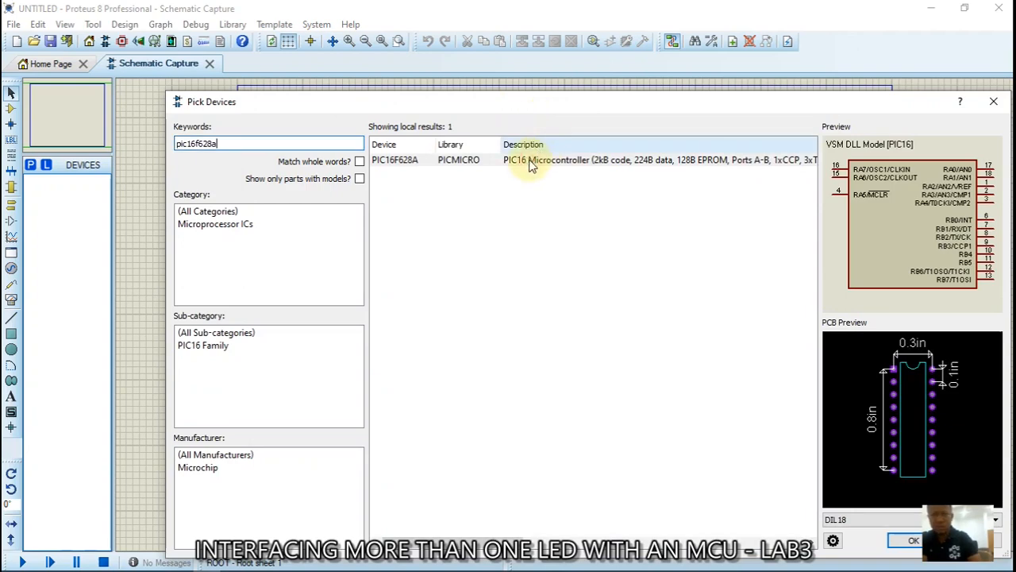
double_click(528, 162)
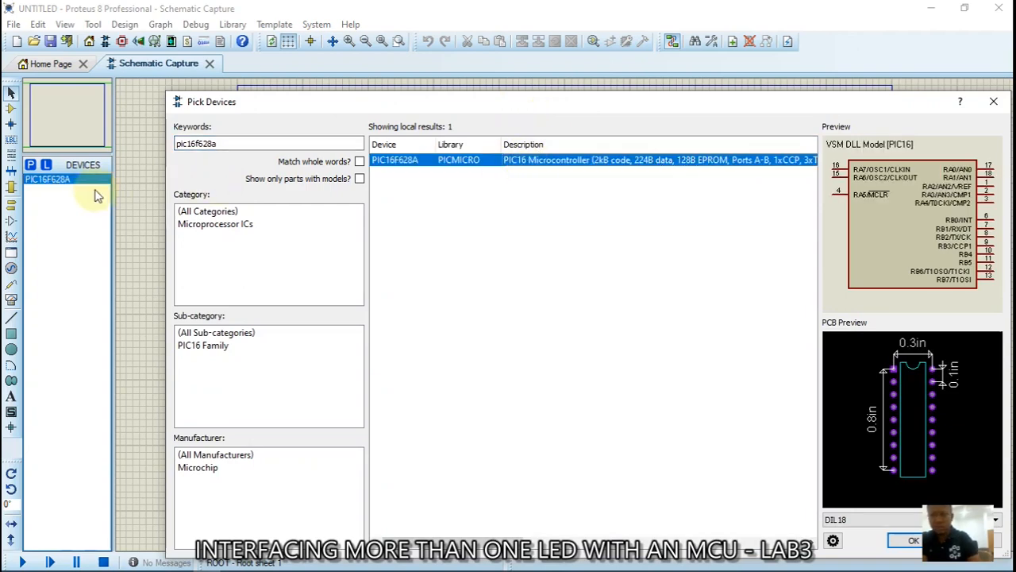
drag(232, 143, 169, 140)
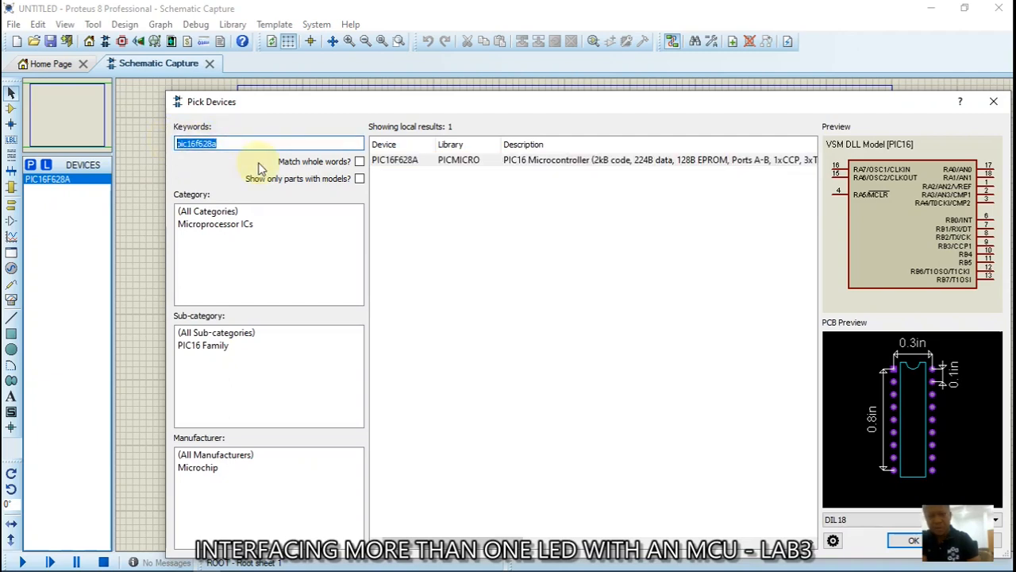
text(minres)
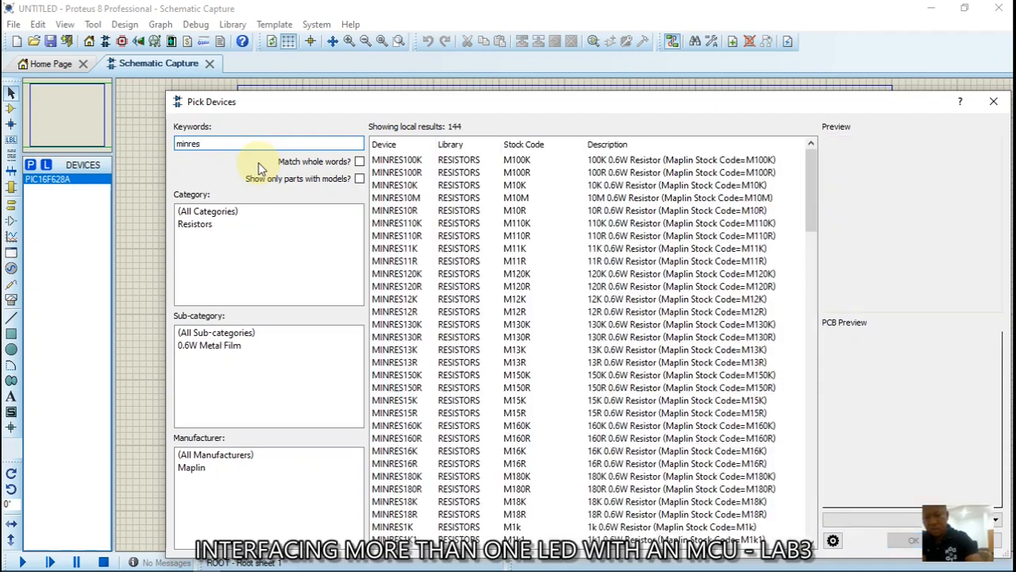
text(330)
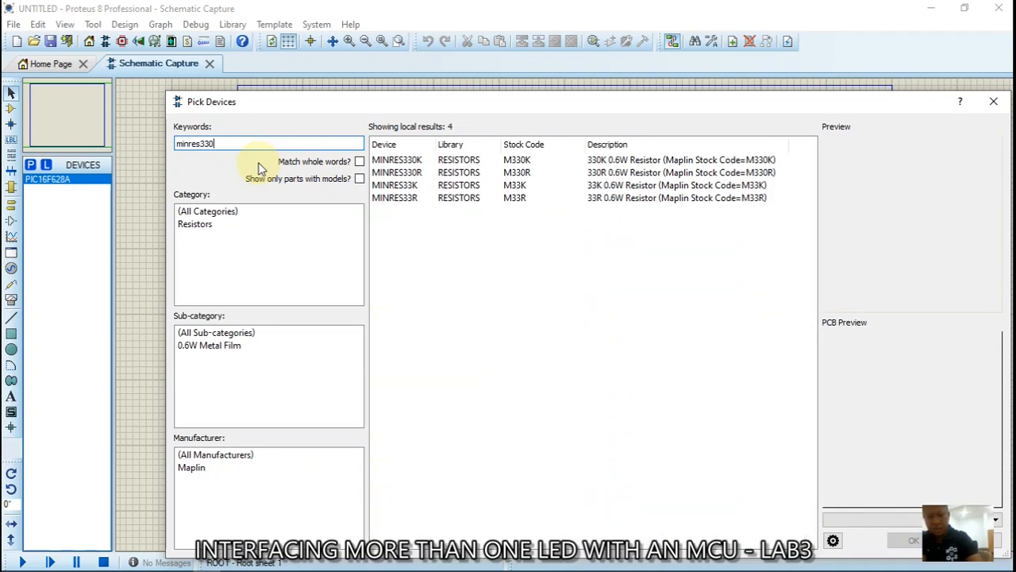
text(r)
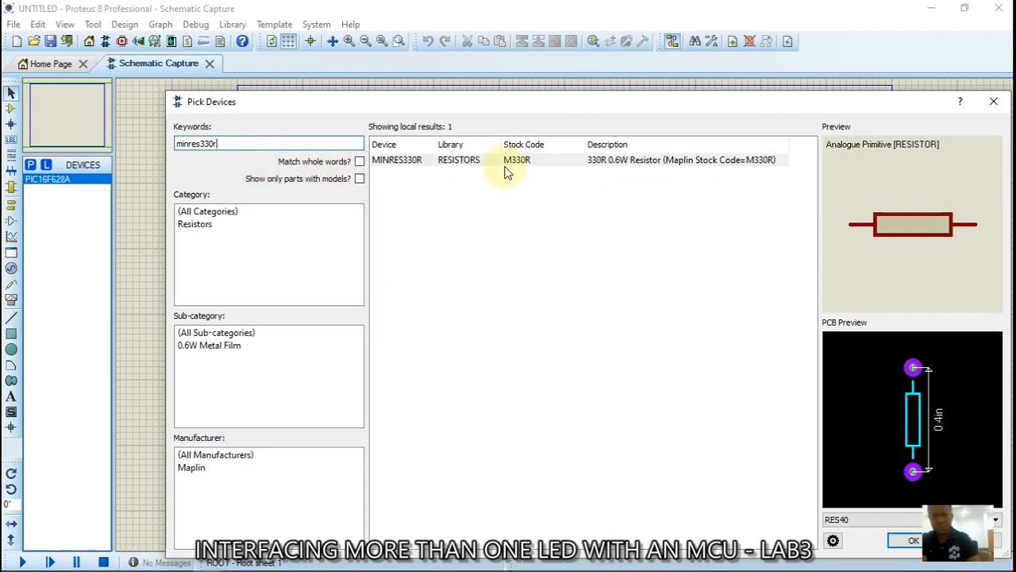
double_click(512, 161)
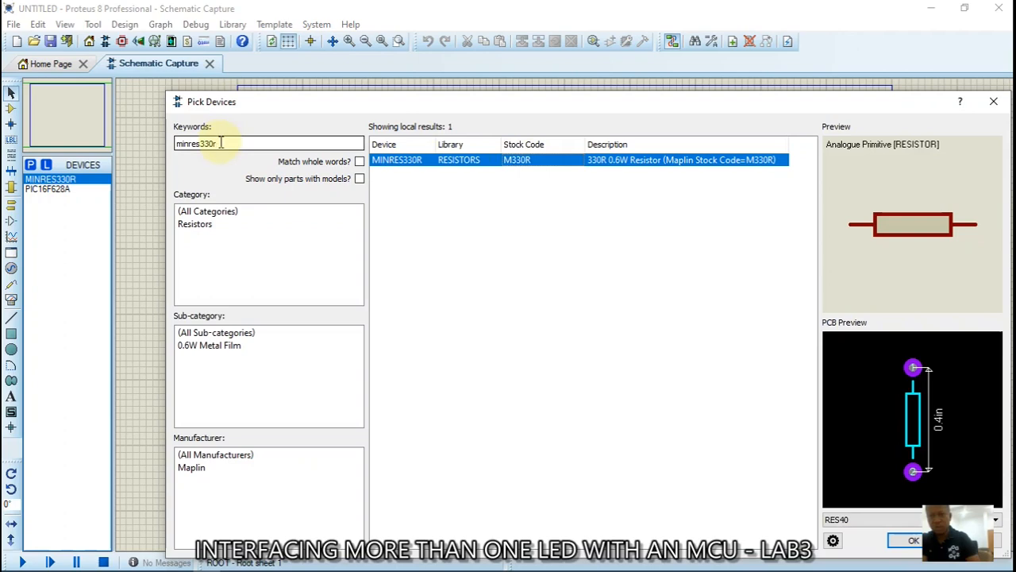
drag(220, 143, 176, 144)
key(BackSpace)
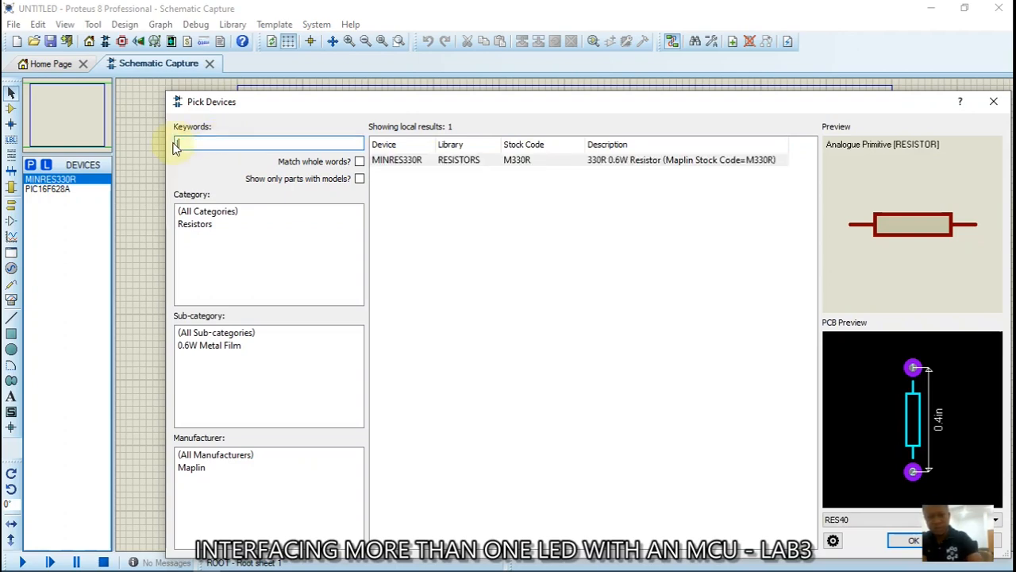
text(led-)
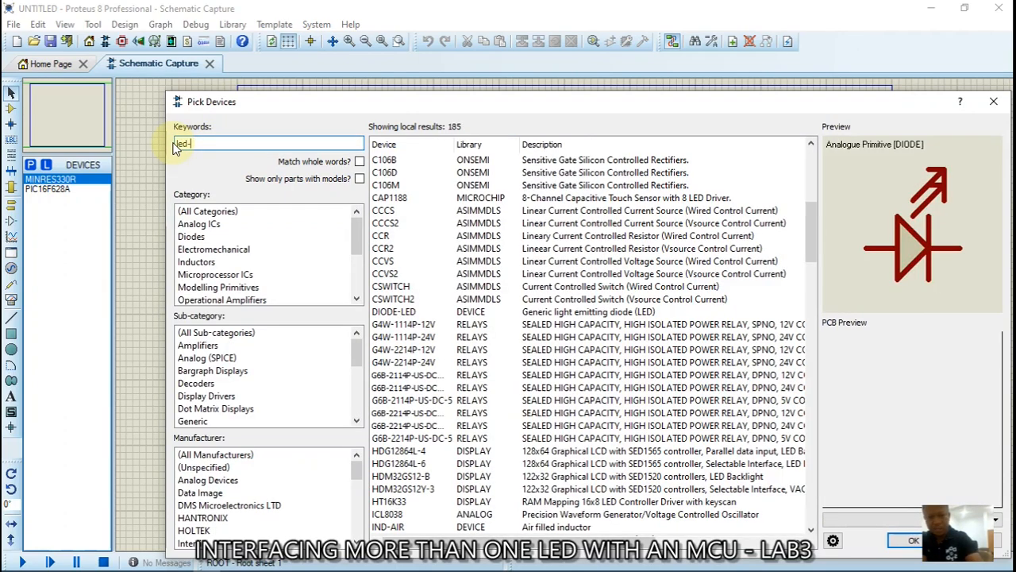
text(red)
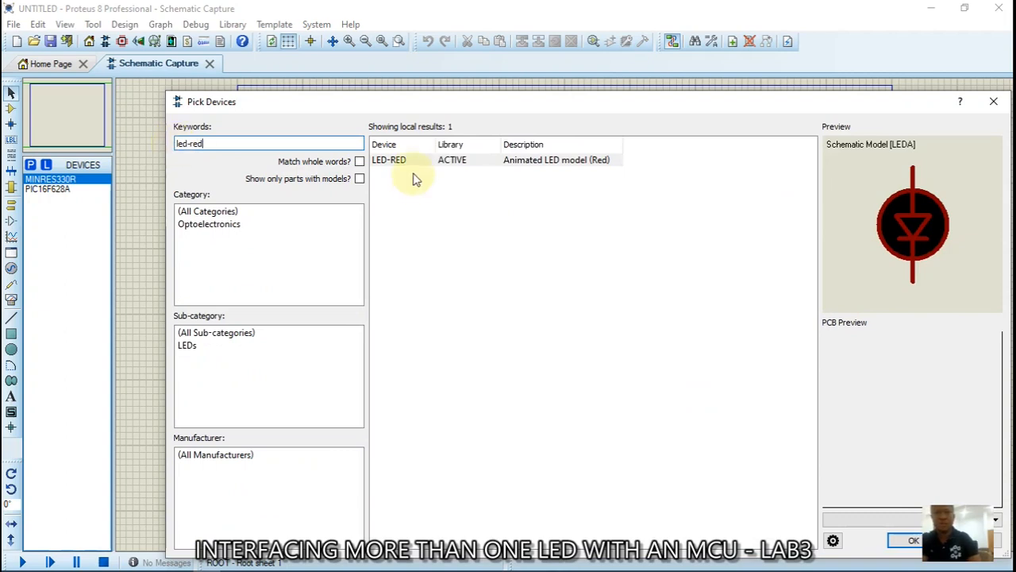
double_click(450, 161)
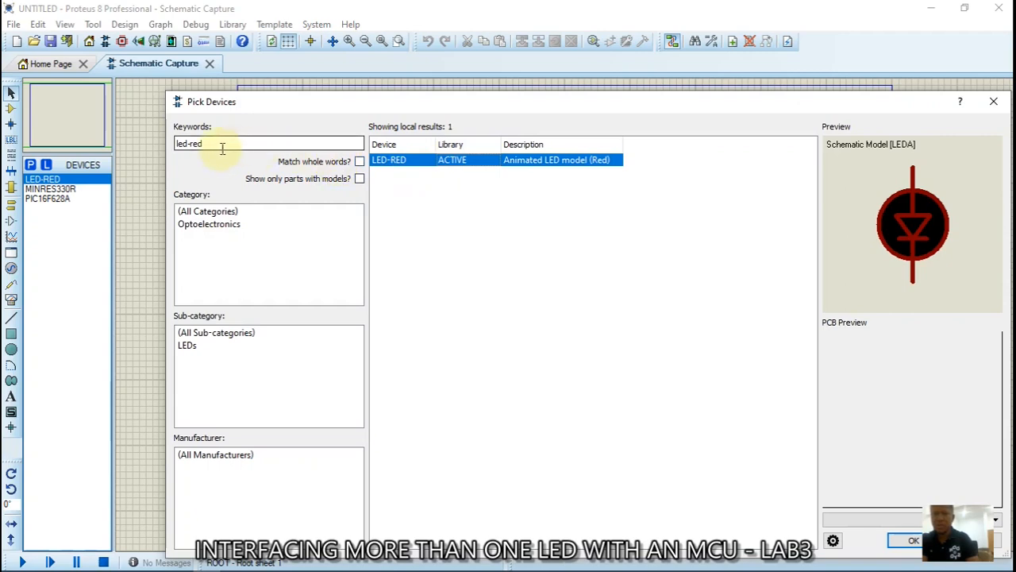
click(913, 540)
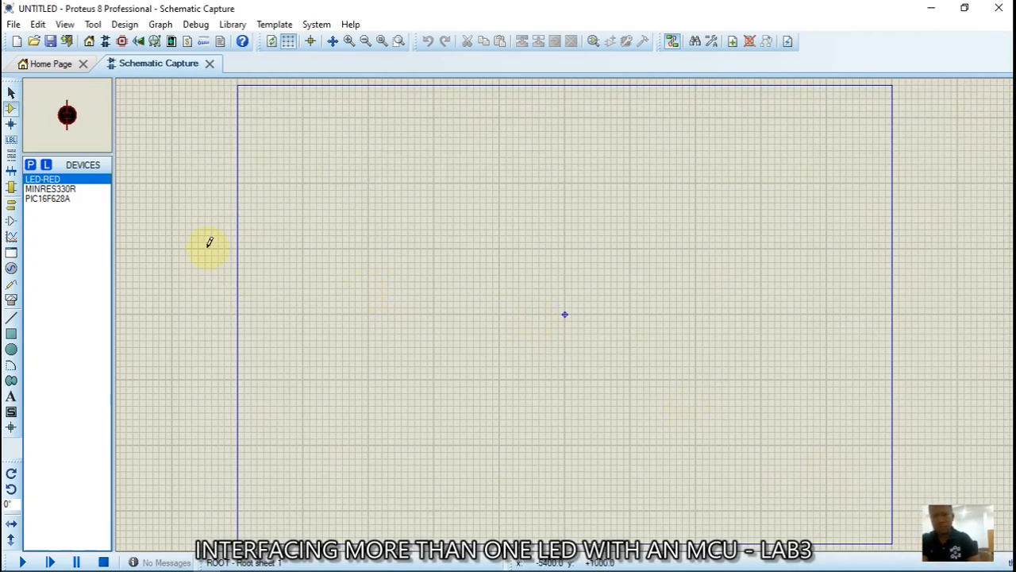
click(54, 200)
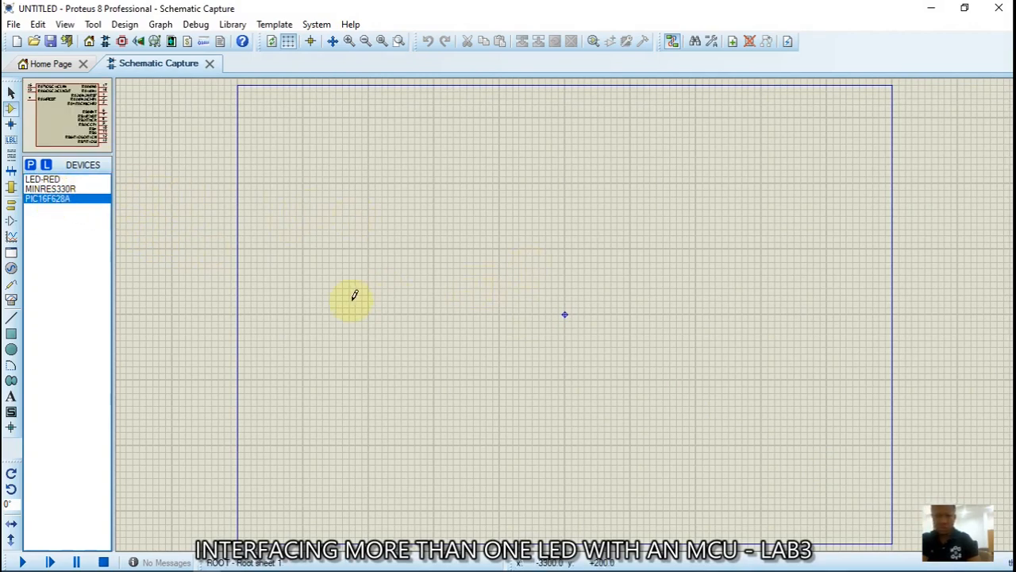
Place the PIC16F628A as U1 at the sheet's upper left and zoom in on it
click(404, 244)
click(351, 163)
click(405, 222)
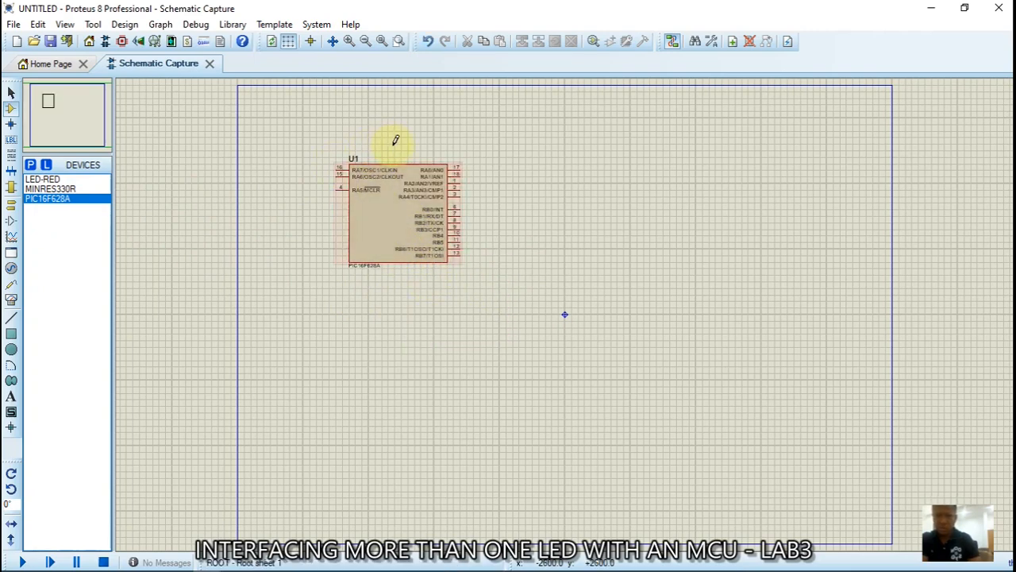
click(348, 44)
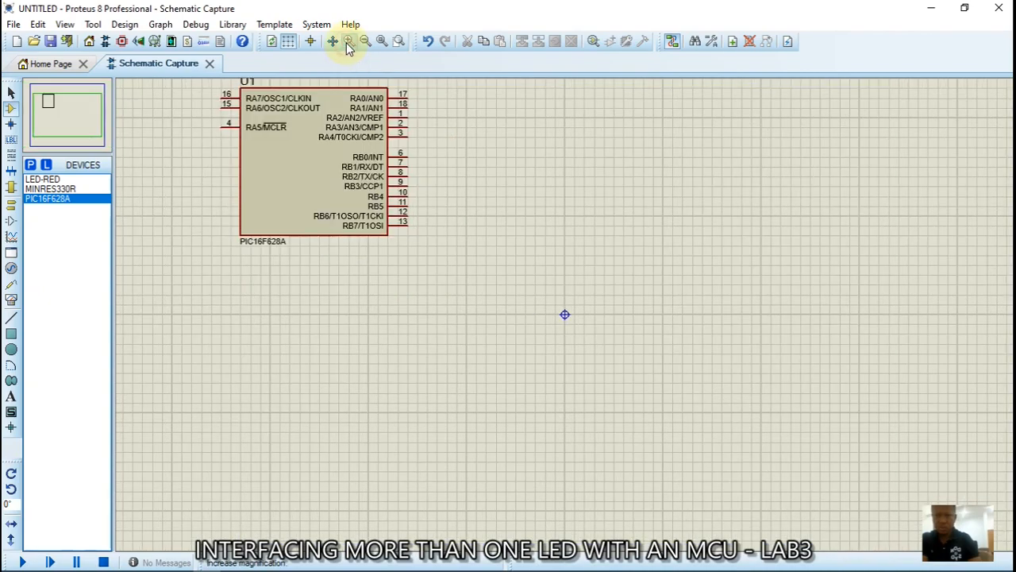
click(349, 46)
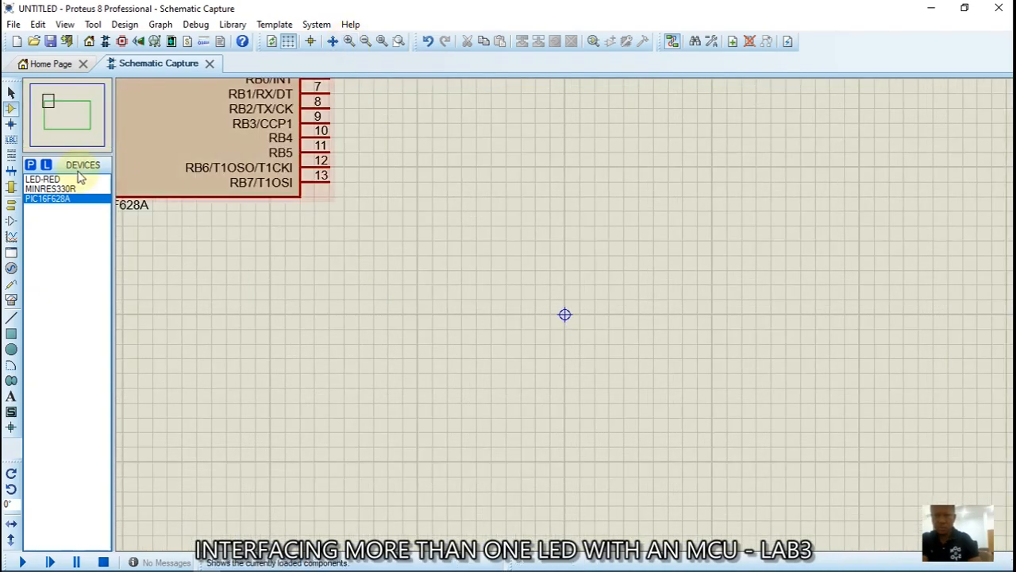
click(66, 127)
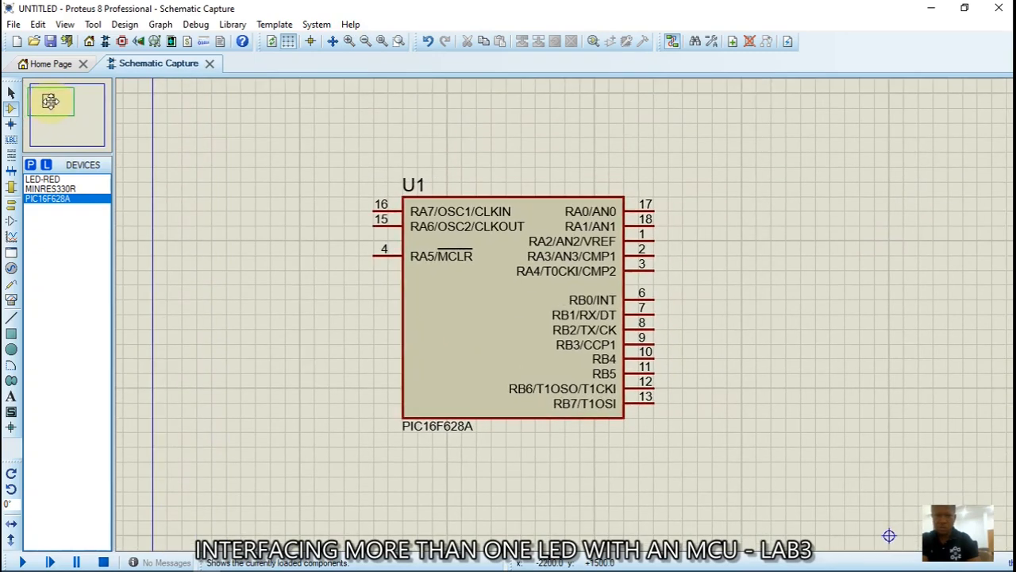
click(52, 103)
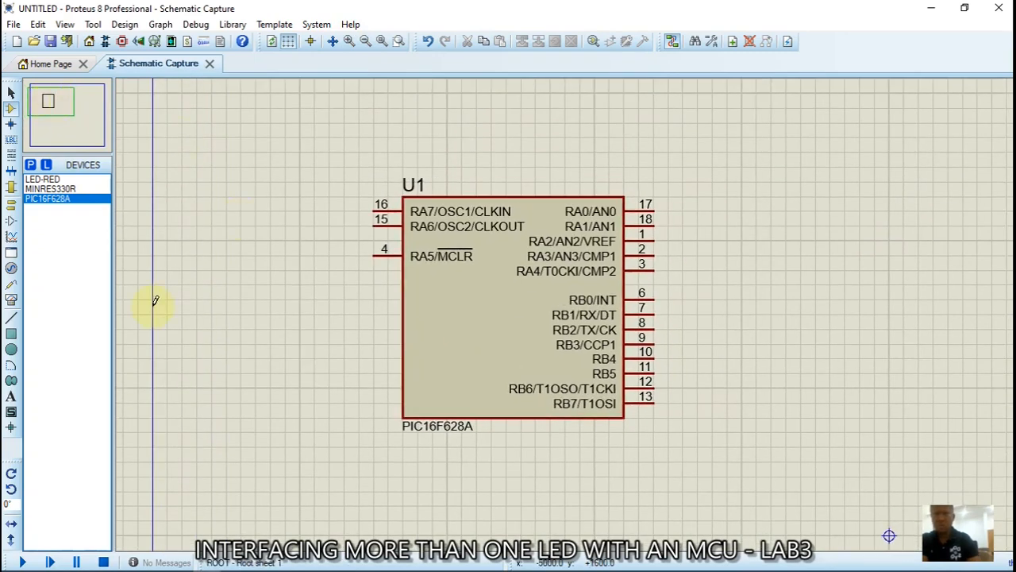
click(54, 189)
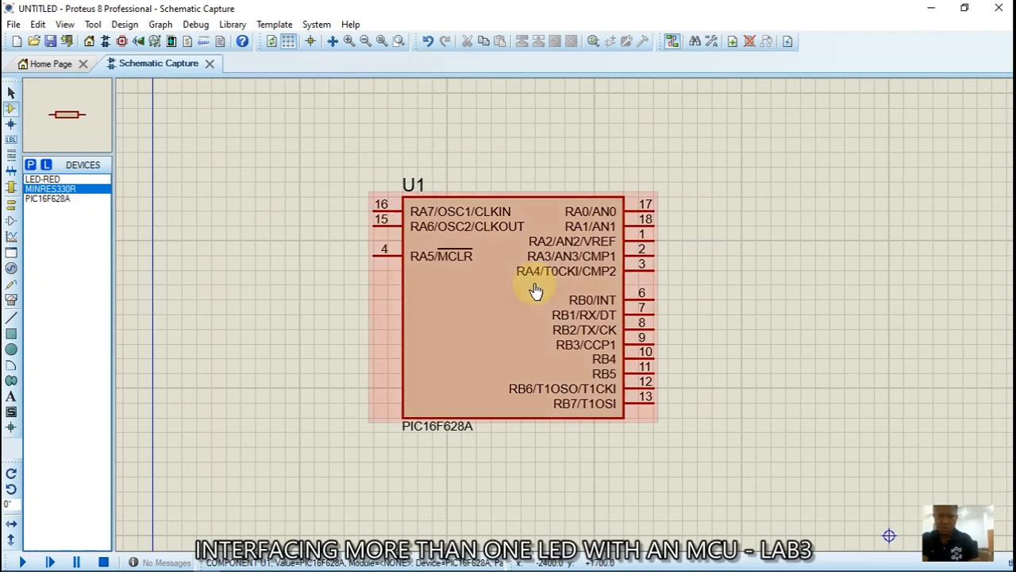
Place three stacked 330R resistors, R1 to R3, beside U1's port B pins
click(731, 300)
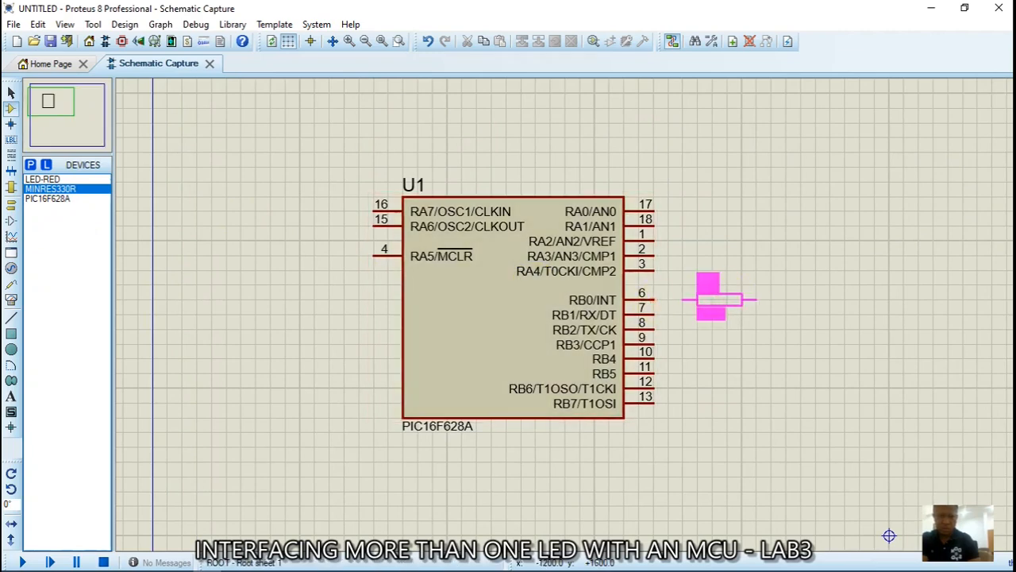
click(719, 299)
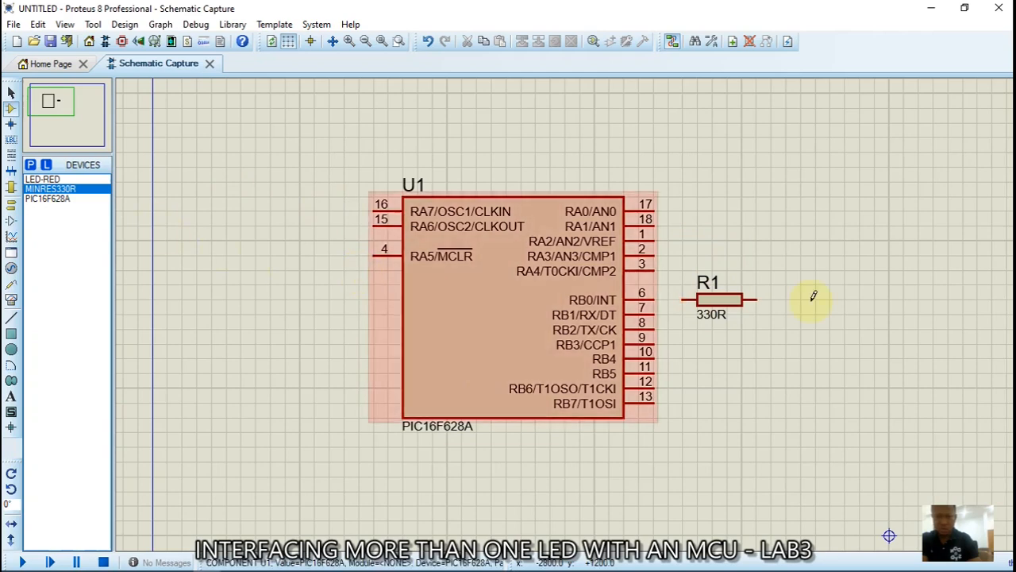
click(698, 331)
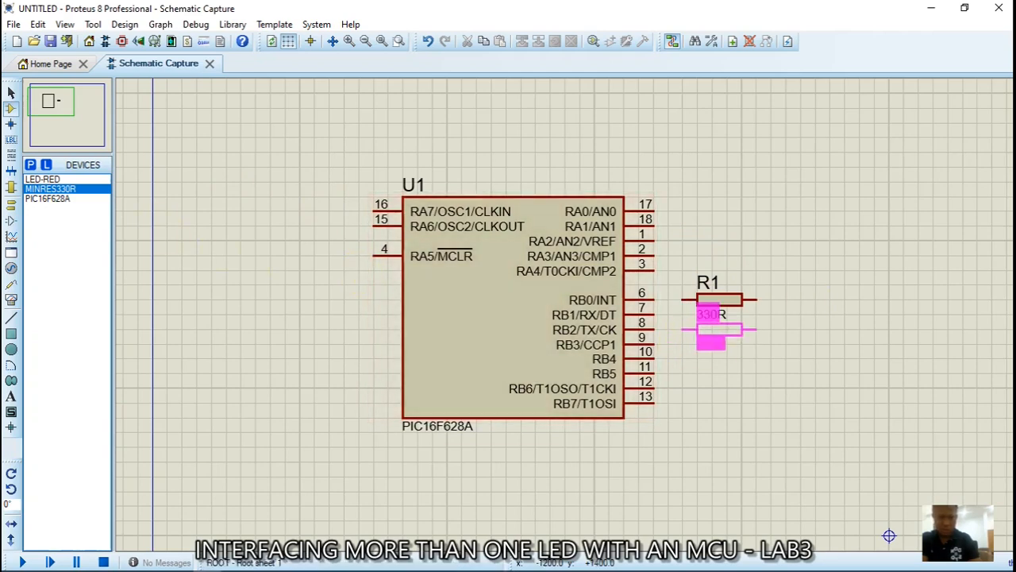
click(712, 340)
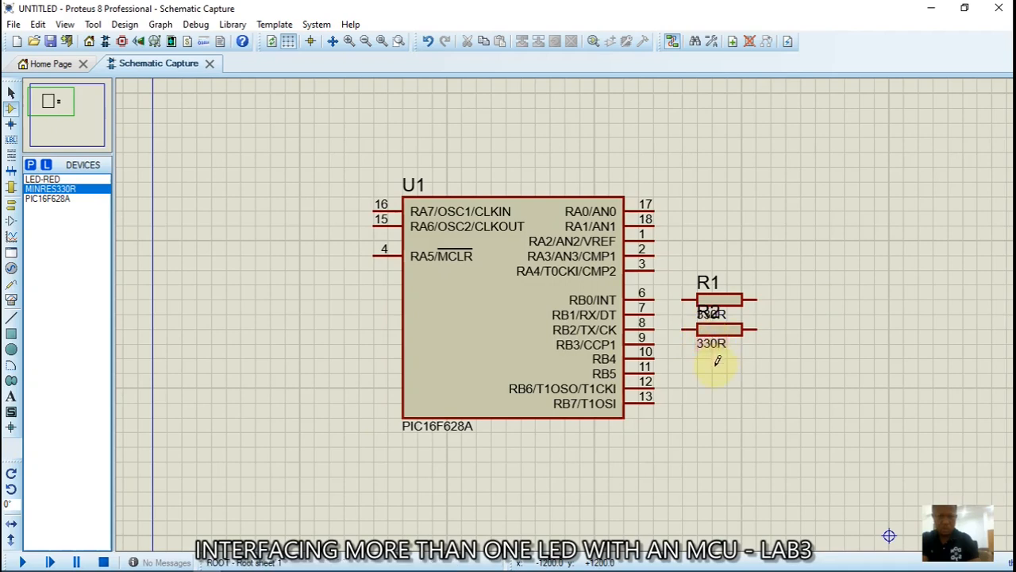
click(716, 370)
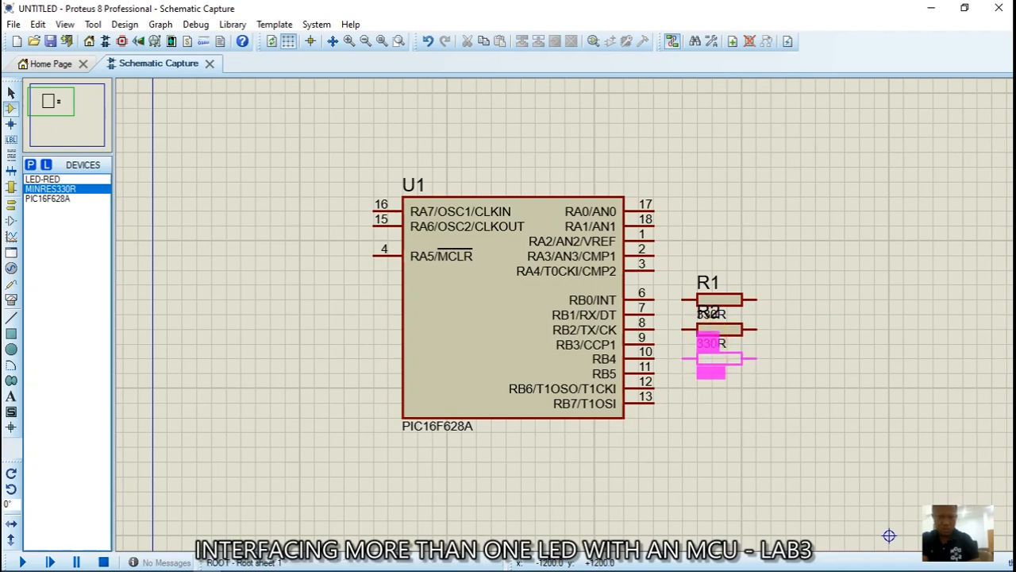
click(712, 370)
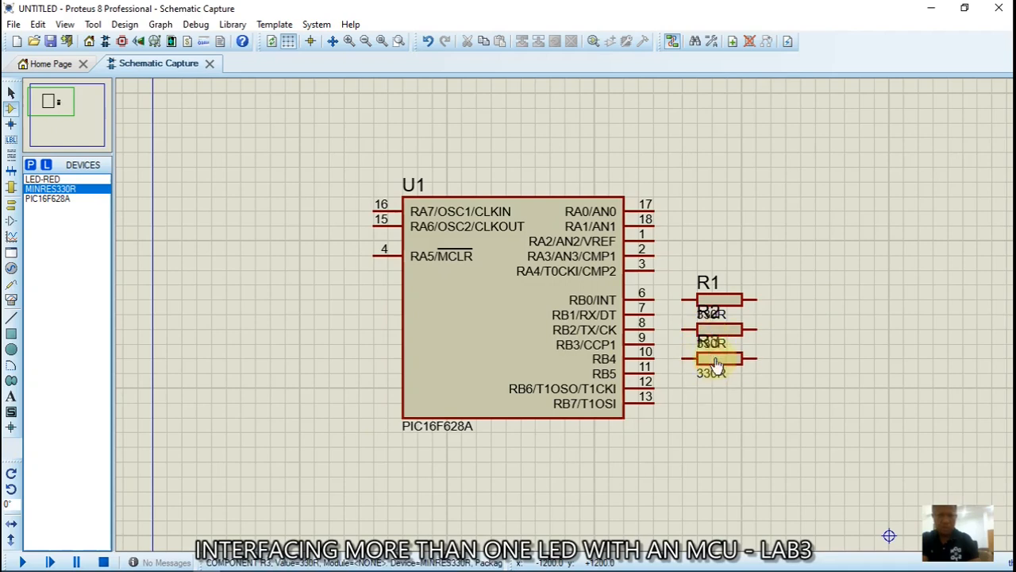
double_click(731, 302)
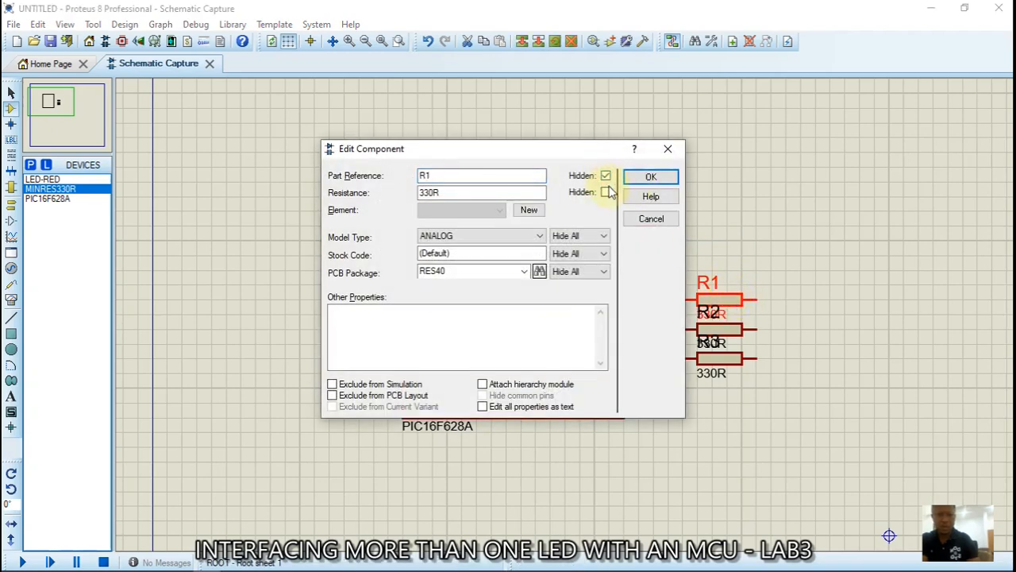
Hide the reference and value labels on R1 and R2, then select LED-RED
click(651, 177)
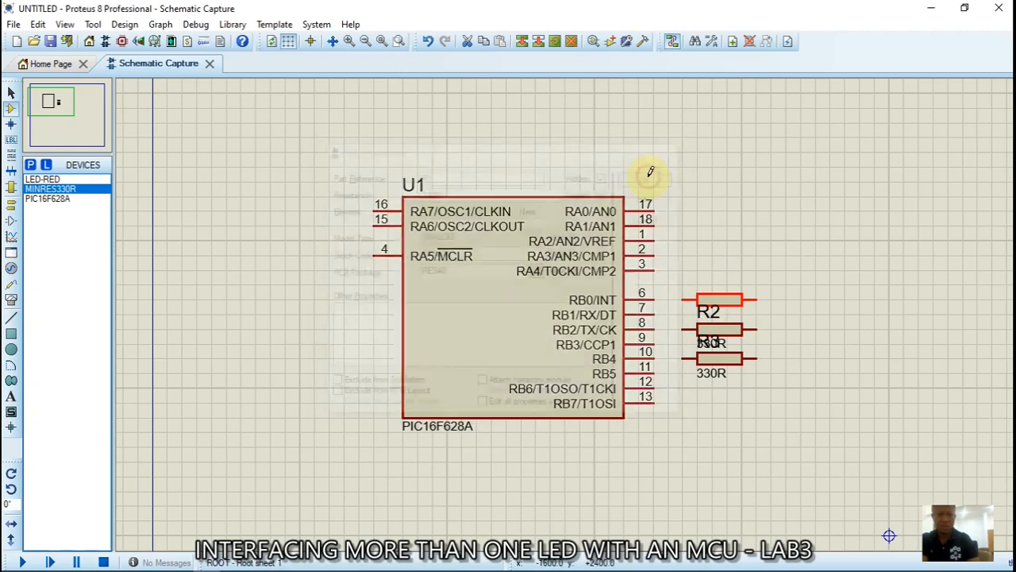
double_click(714, 340)
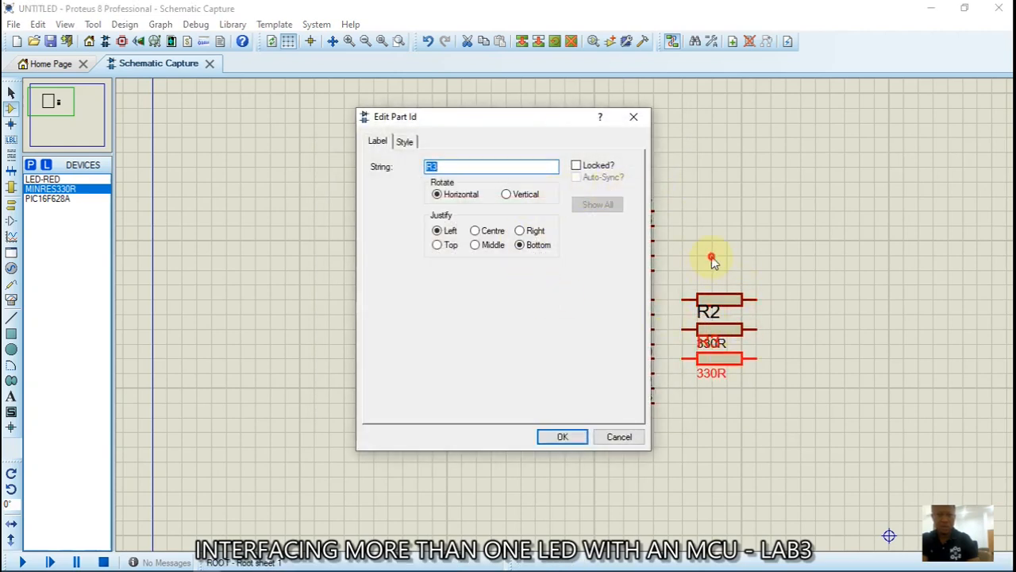
click(618, 437)
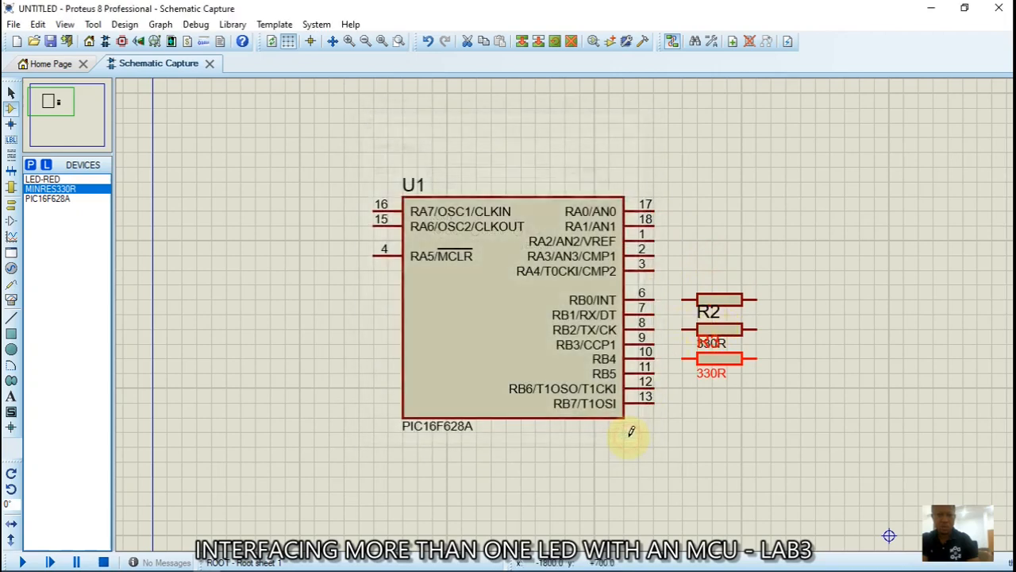
double_click(734, 335)
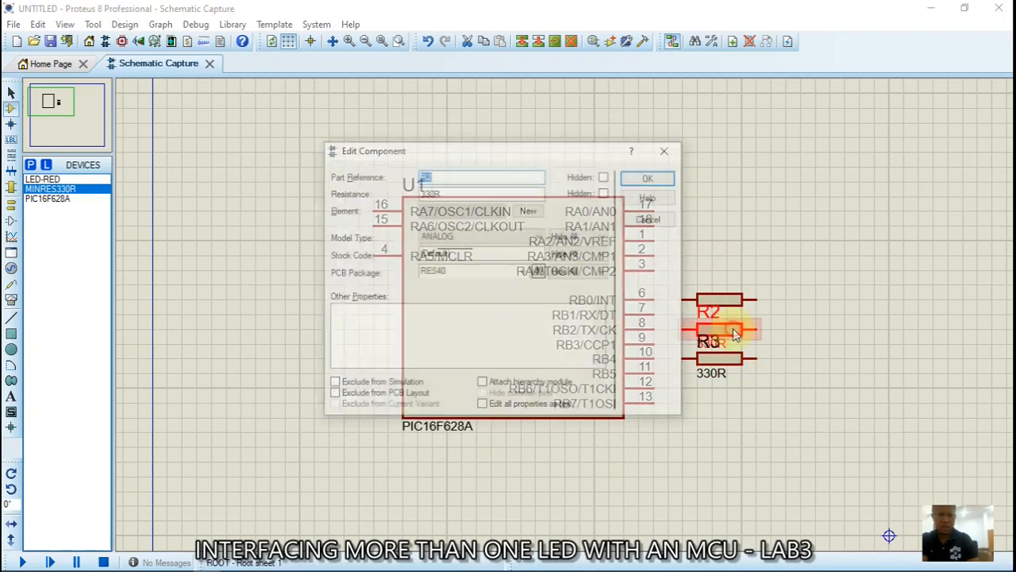
click(605, 177)
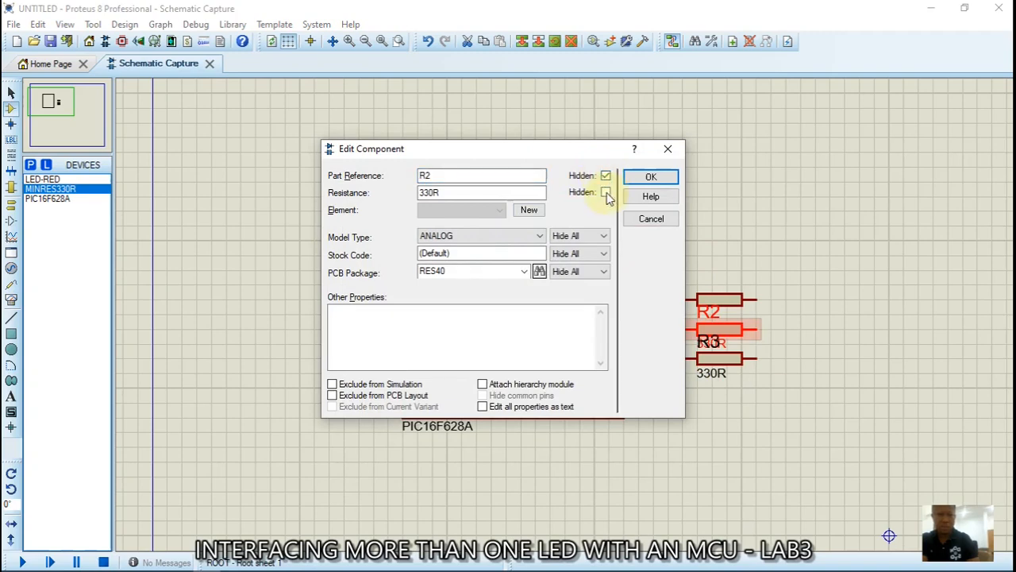
click(651, 177)
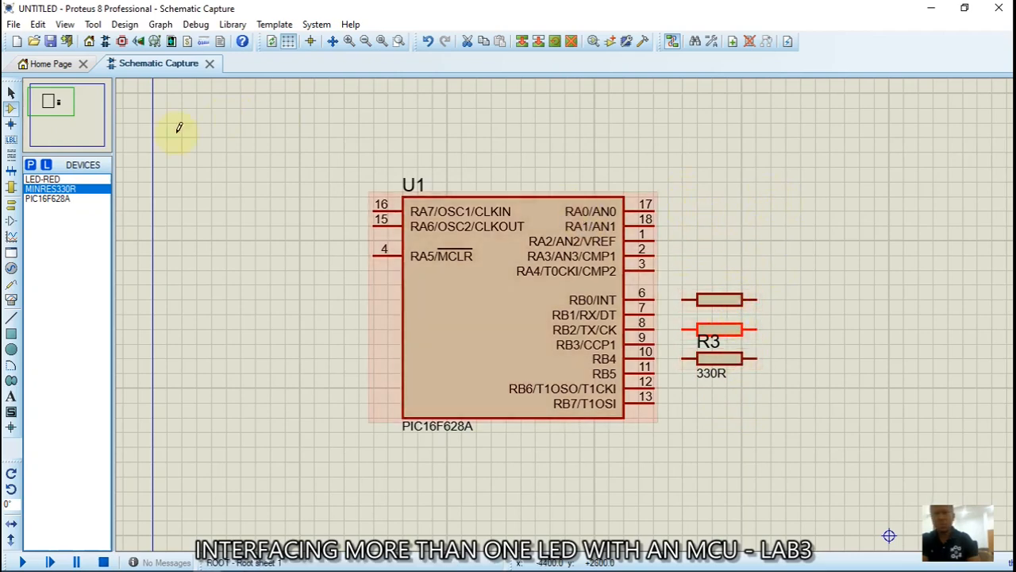
click(44, 179)
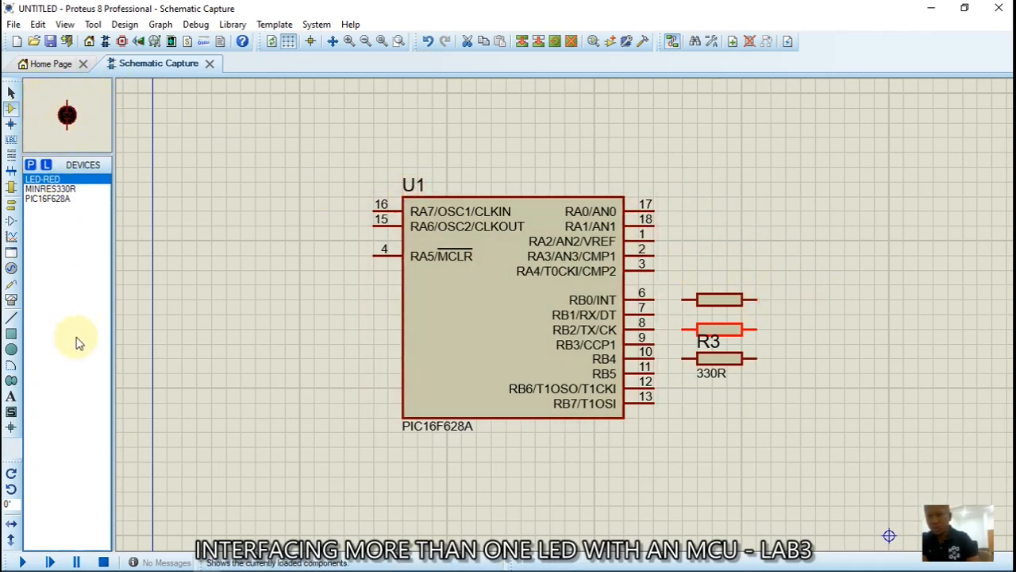
Rotate the LED 90° and place D1 and D2 after R1 and R2, hiding their labels
click(11, 488)
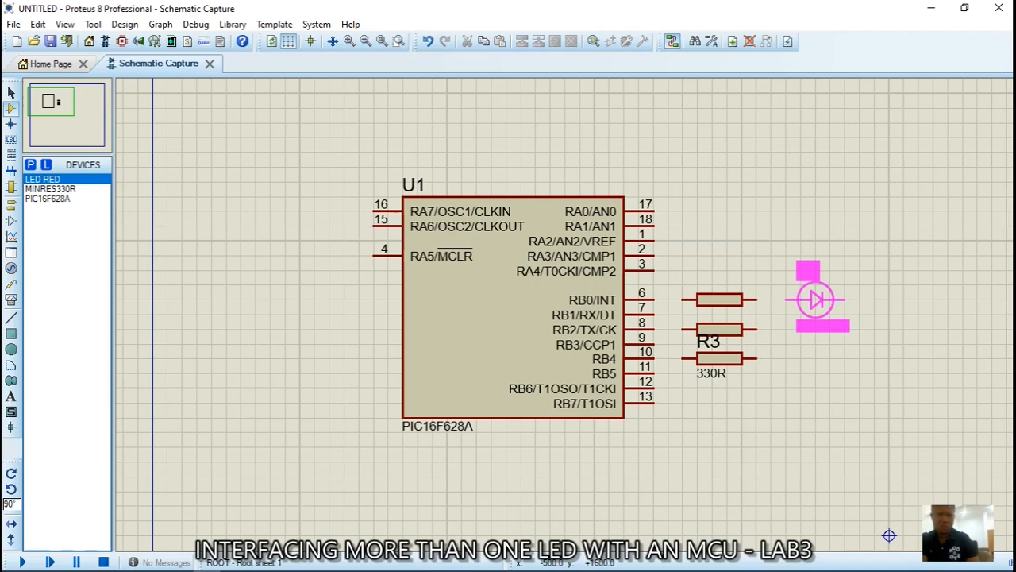
click(800, 299)
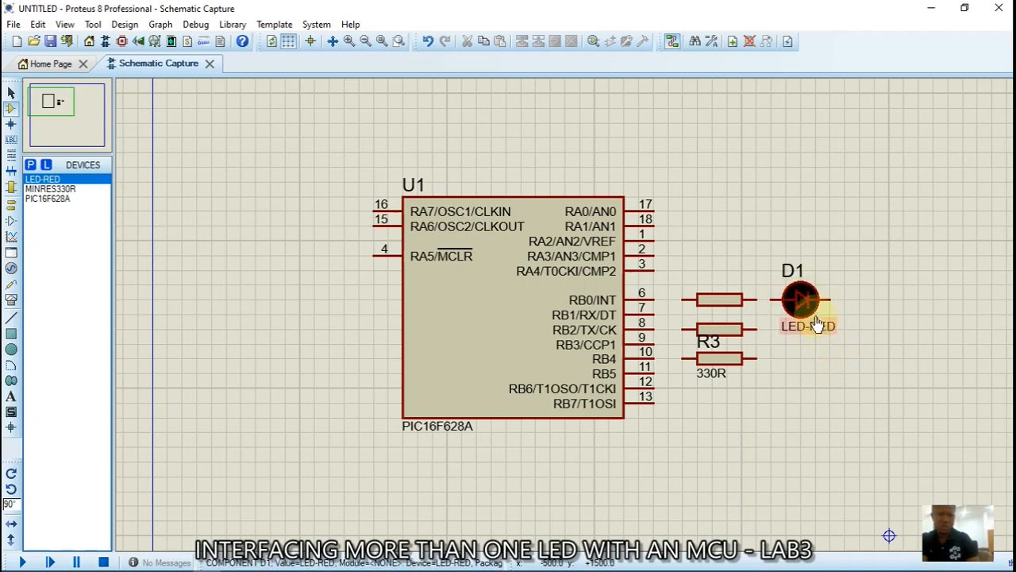
double_click(804, 307)
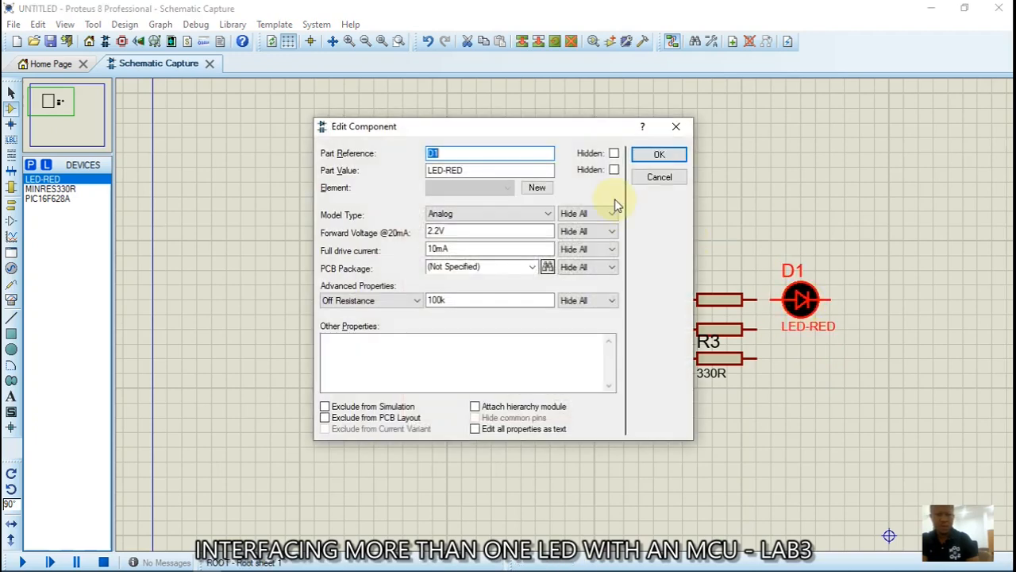
click(614, 170)
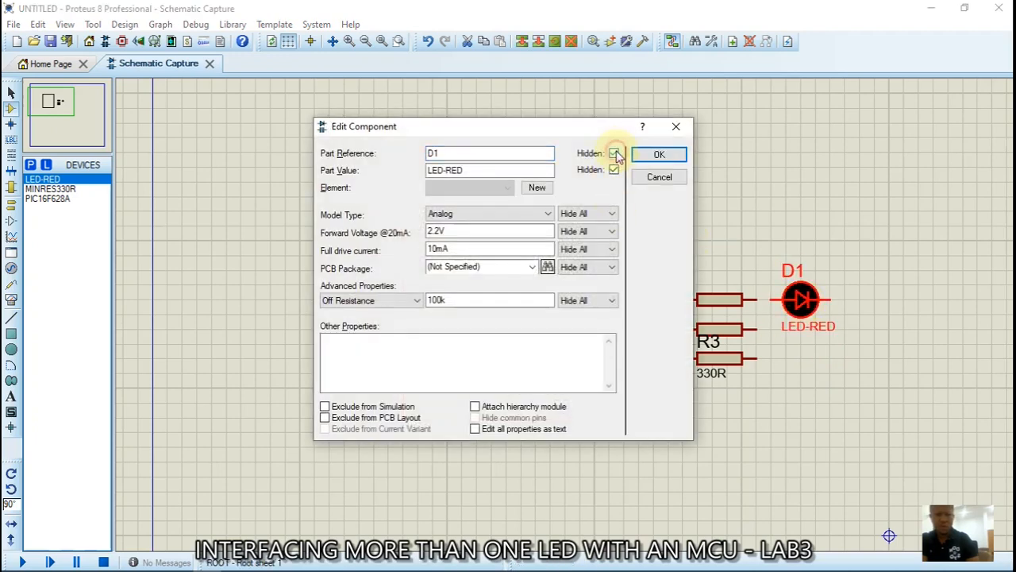
click(659, 154)
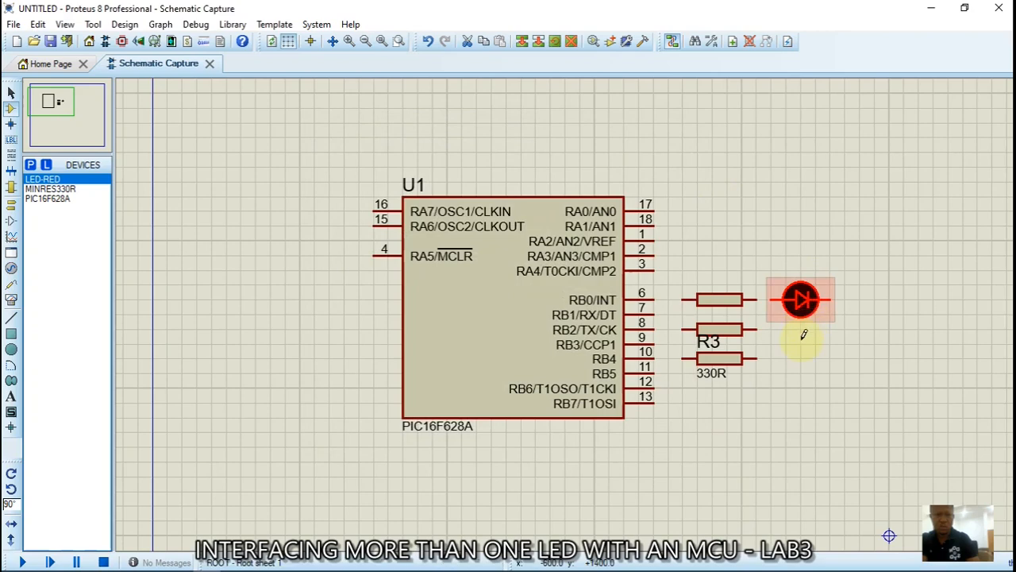
click(802, 339)
click(801, 342)
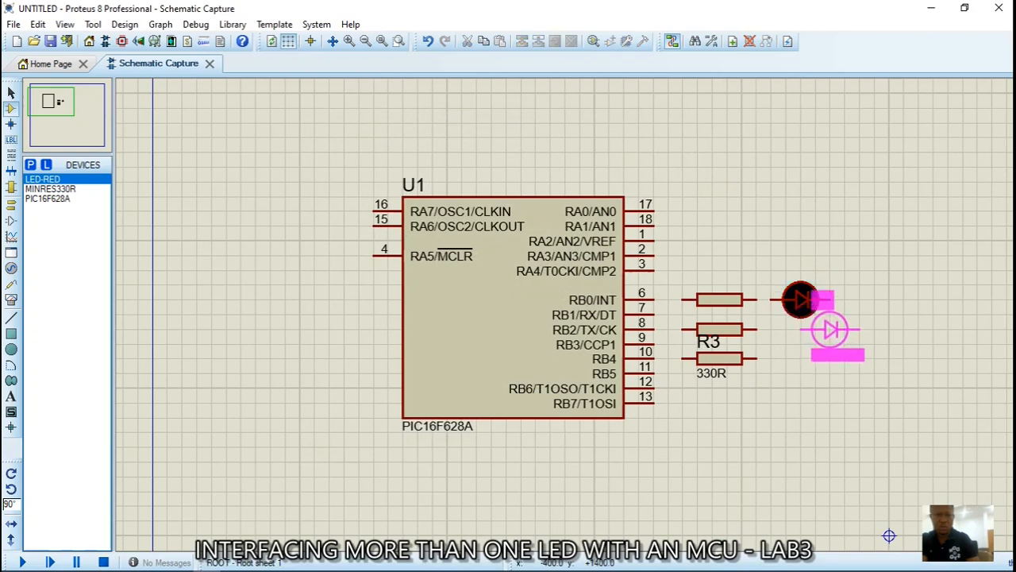
click(830, 330)
double_click(830, 330)
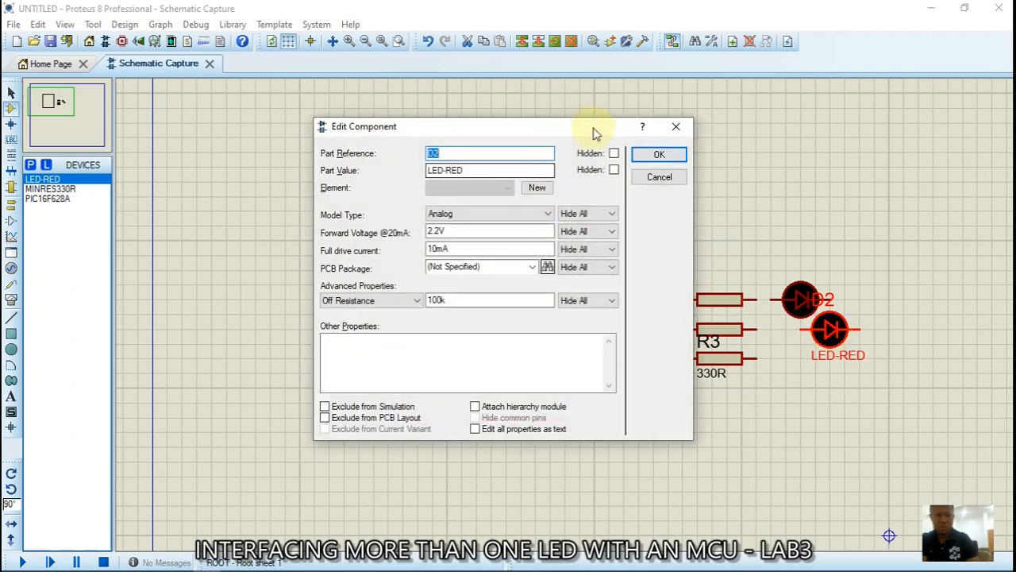
click(613, 153)
click(615, 170)
click(658, 155)
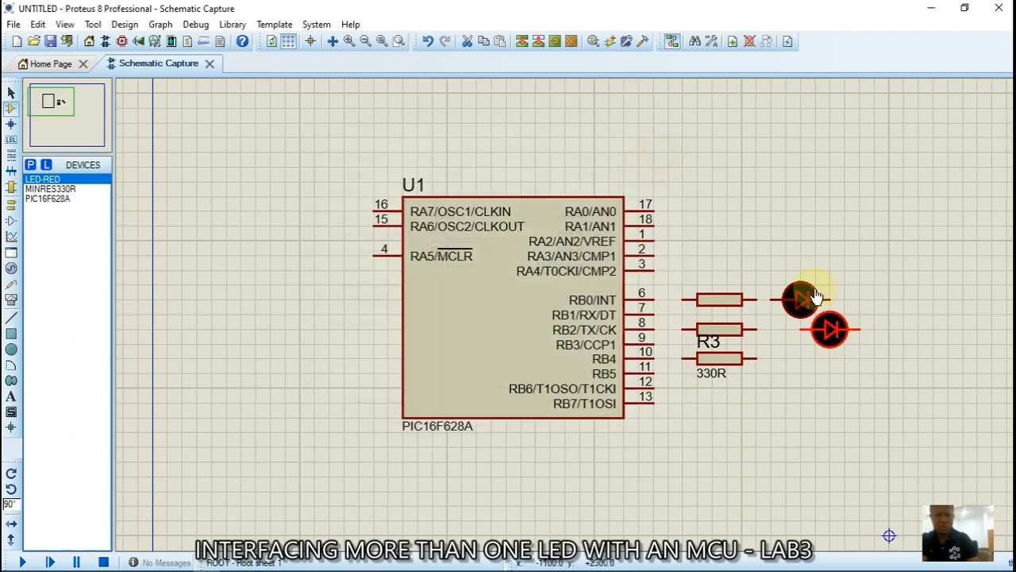
Place LED D3 after R3 with its reference and value labels hidden
click(868, 376)
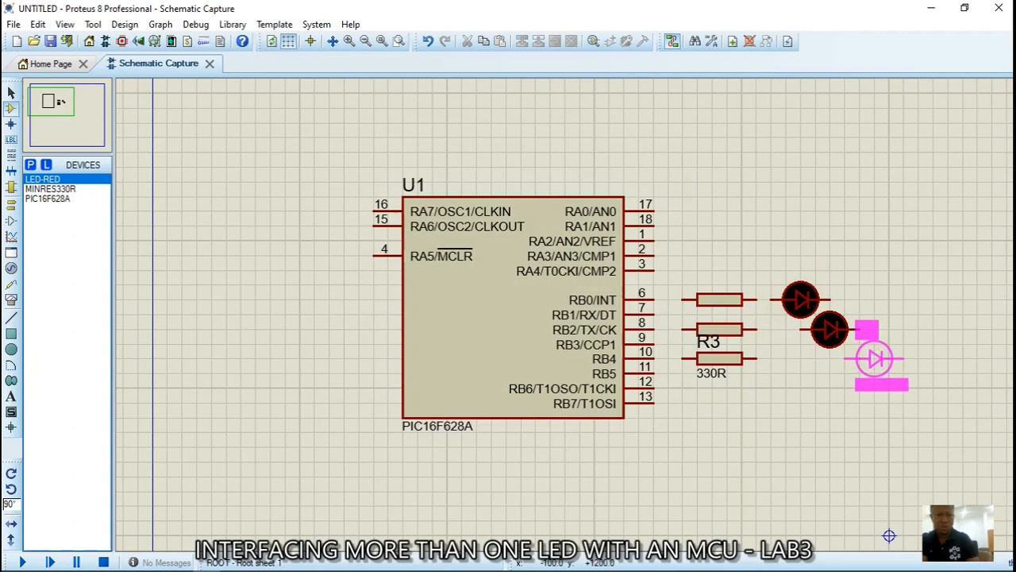
click(874, 359)
double_click(873, 359)
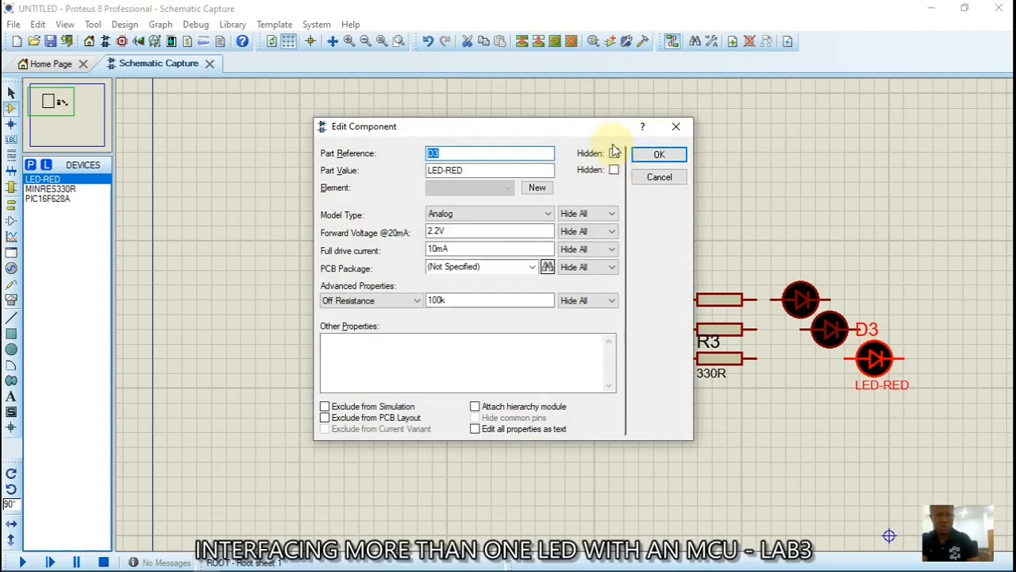
click(615, 170)
click(659, 154)
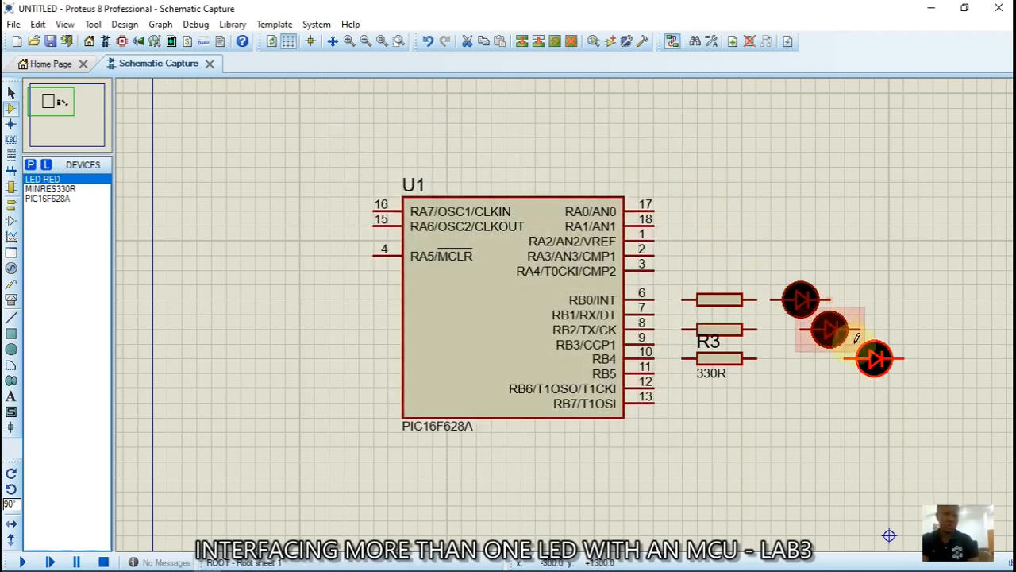
double_click(872, 364)
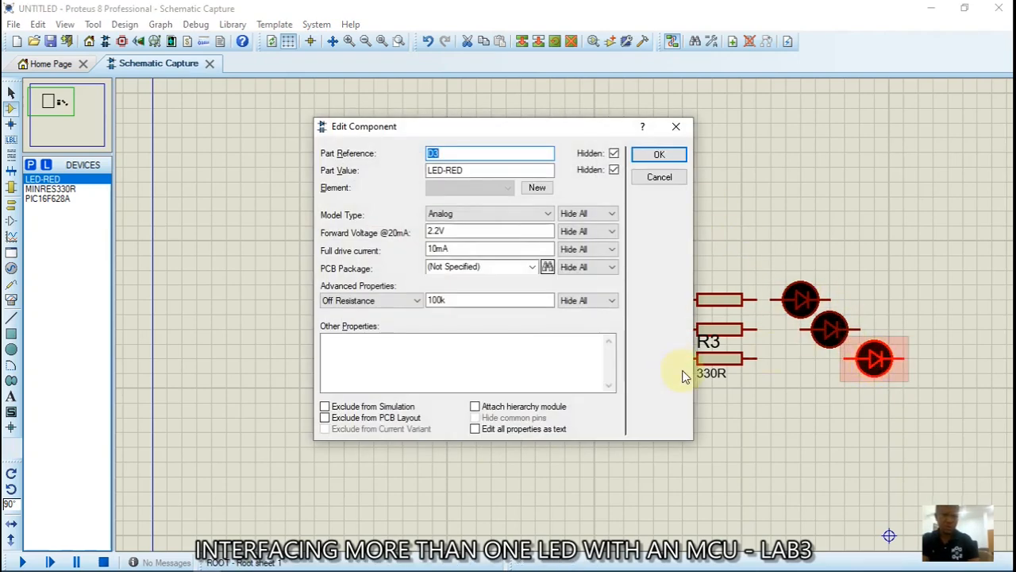
click(659, 178)
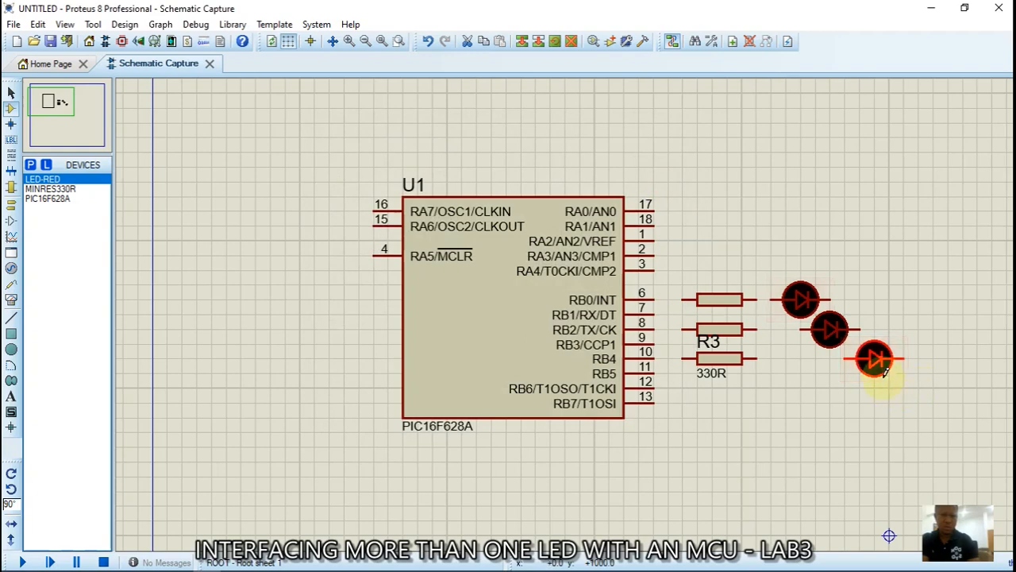
Nudge D3 closer to R3 and wire R1–D1, R2–D2 and R3–D3
drag(873, 360, 860, 360)
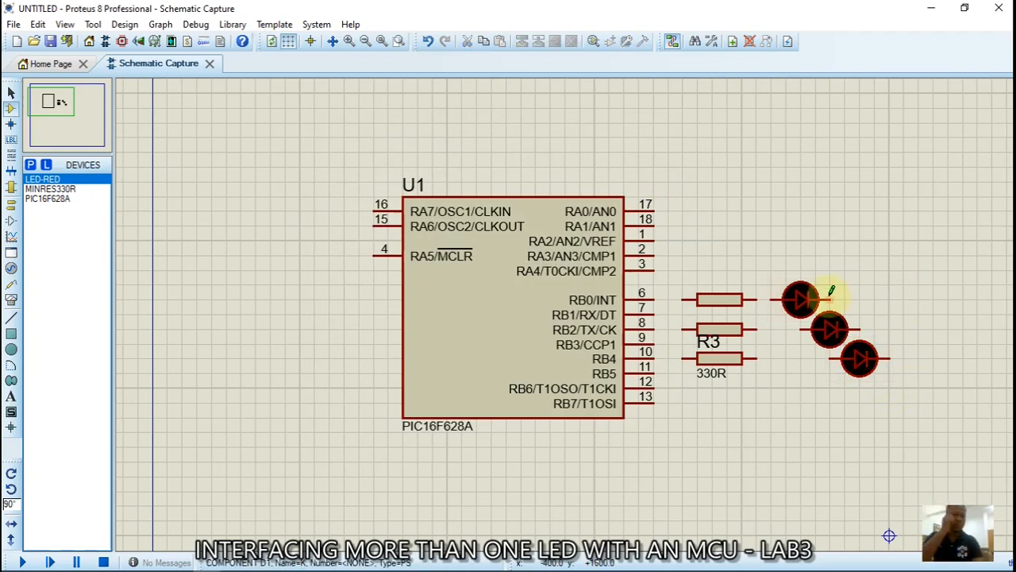
click(755, 299)
click(786, 300)
click(799, 328)
click(754, 329)
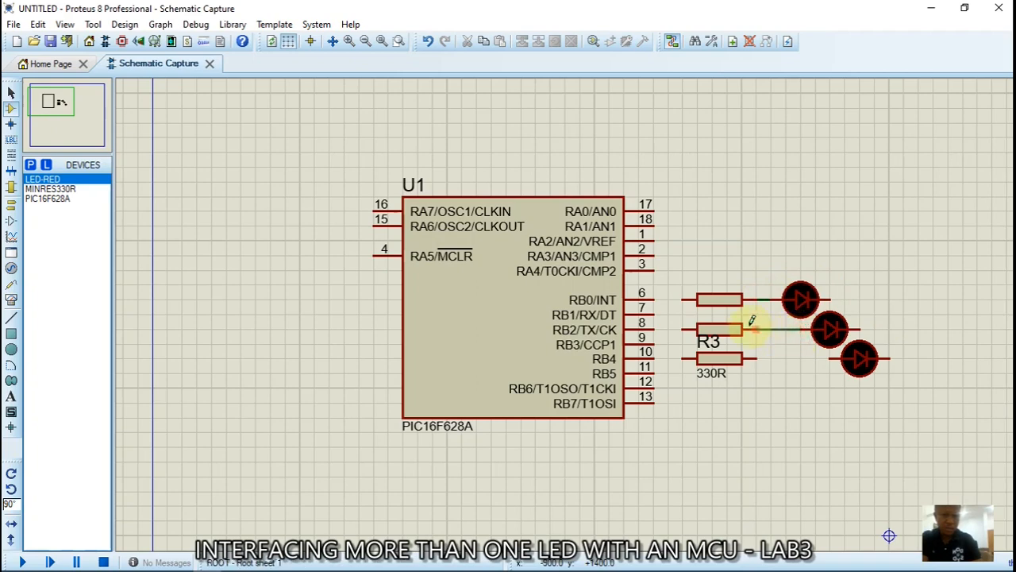
click(830, 358)
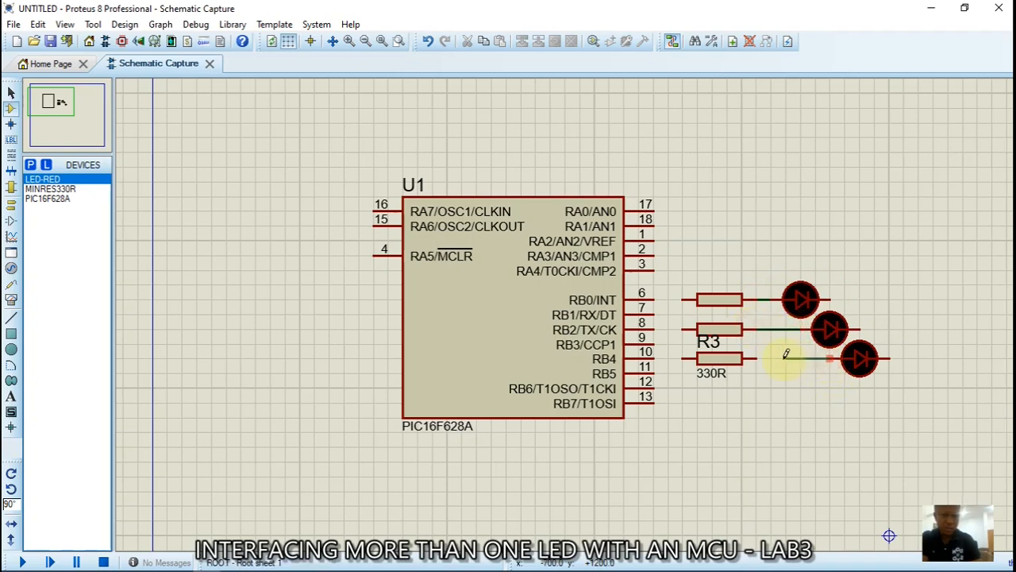
Wire R1 to pin 6 (RB0), R2 to pin 8 (RB2) and R3 to pin 10 (RB4)
click(683, 300)
click(654, 299)
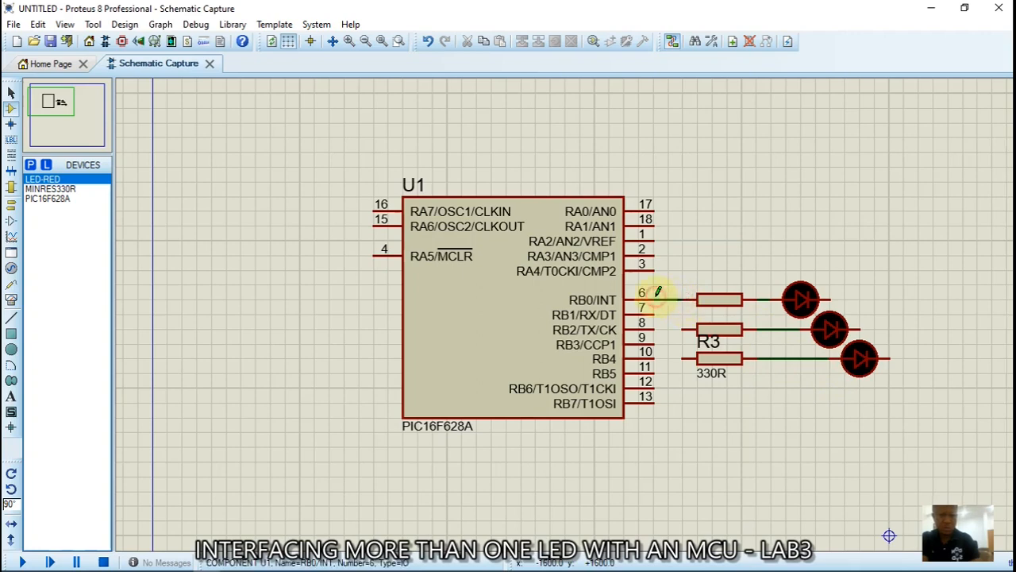
click(682, 329)
click(654, 329)
click(685, 358)
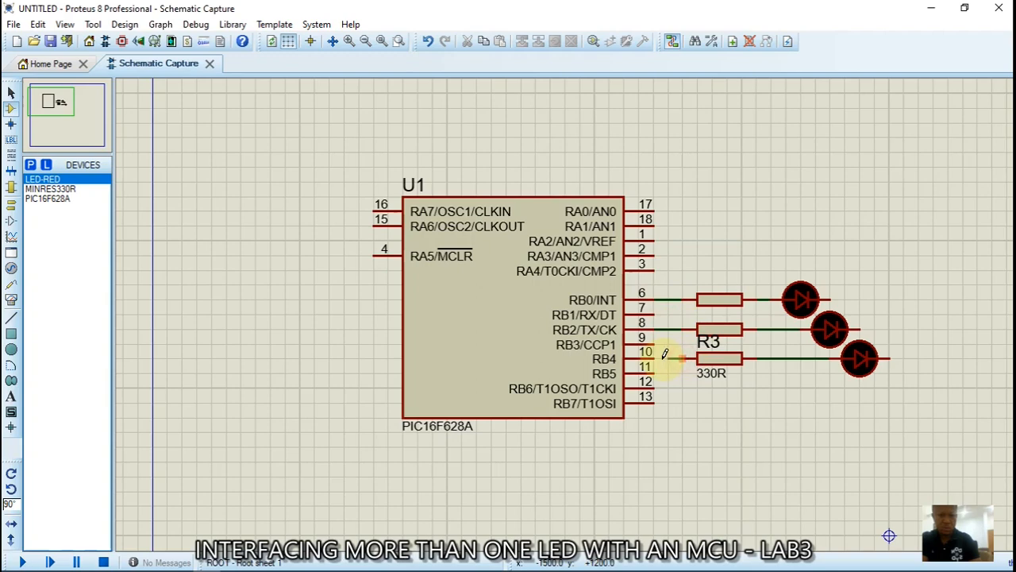
click(655, 359)
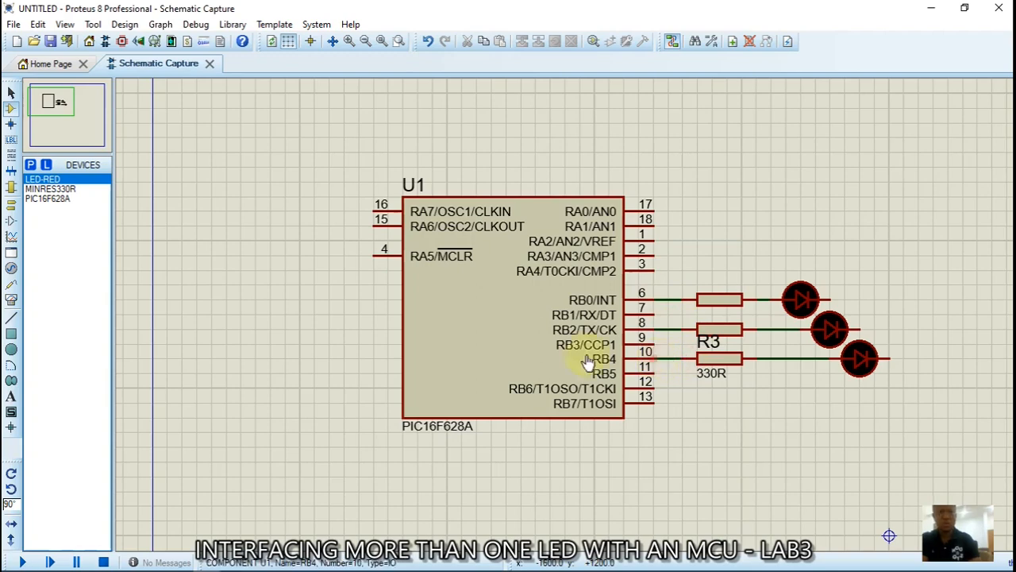
Place a GROUND terminal to the right of and below the LEDs
click(11, 205)
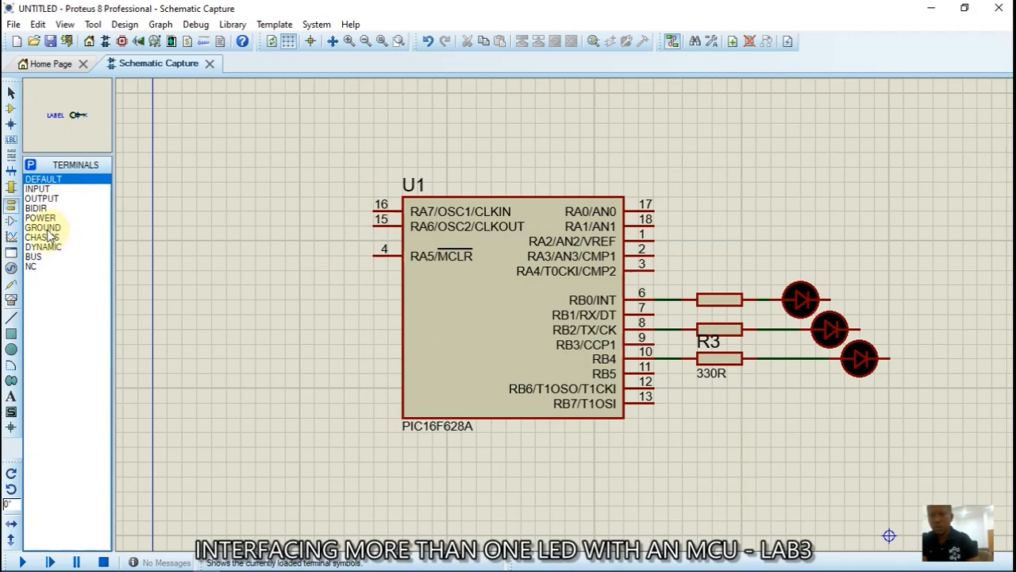
click(44, 228)
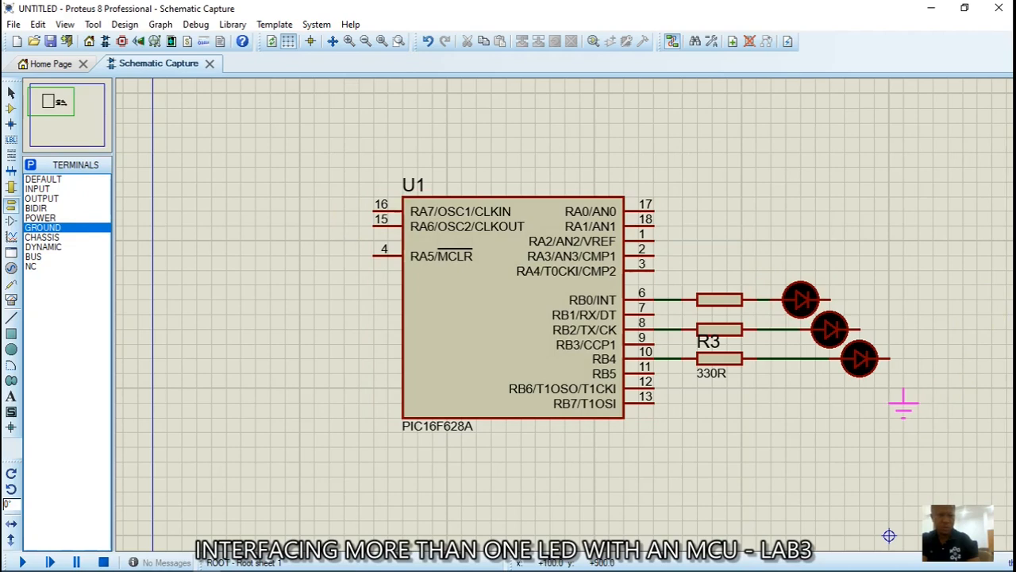
click(904, 401)
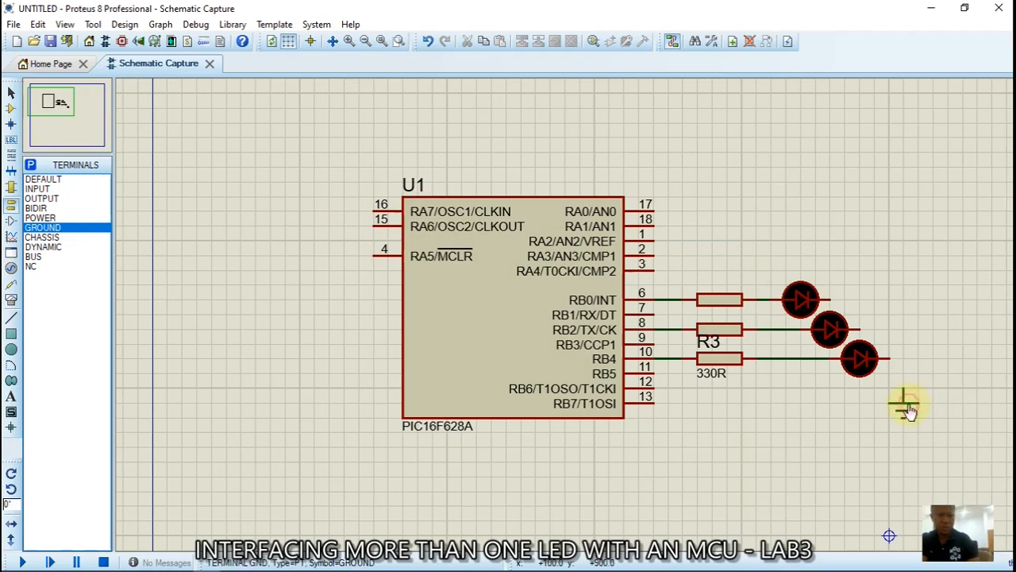
Wire the right-hand pins of D1, D3 and D2 to the ground terminal
click(830, 296)
click(906, 387)
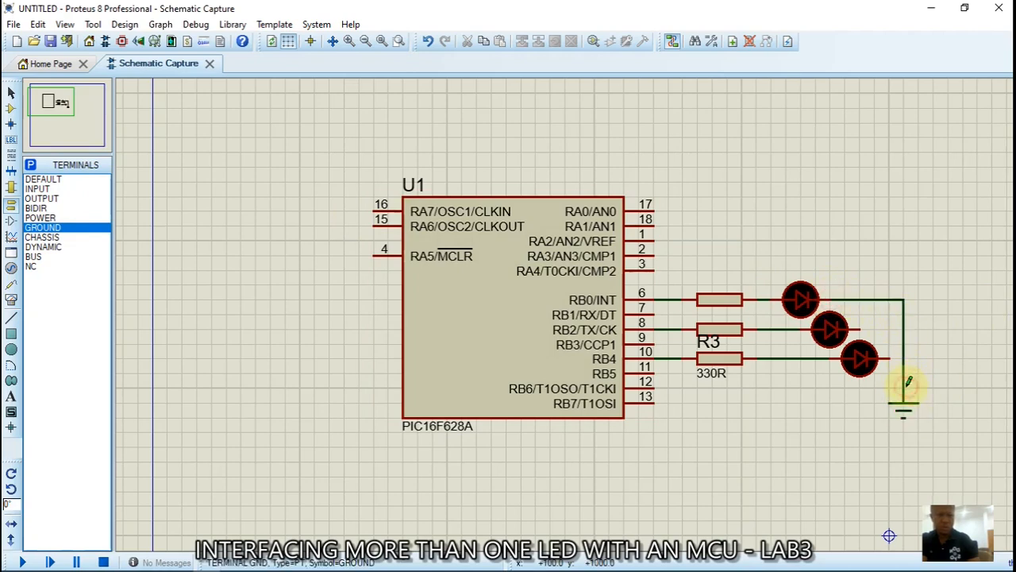
click(887, 358)
click(903, 359)
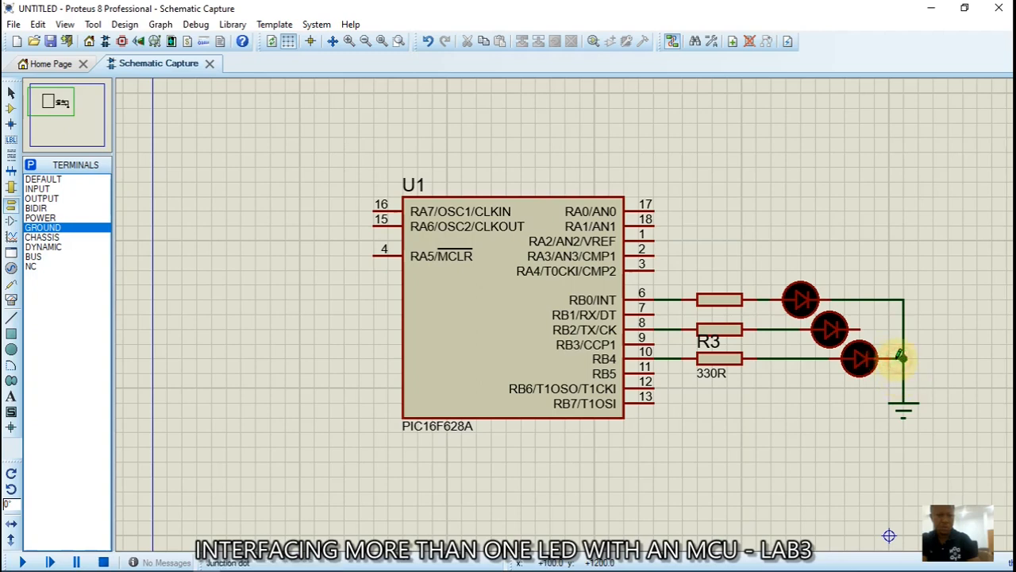
click(861, 326)
click(904, 329)
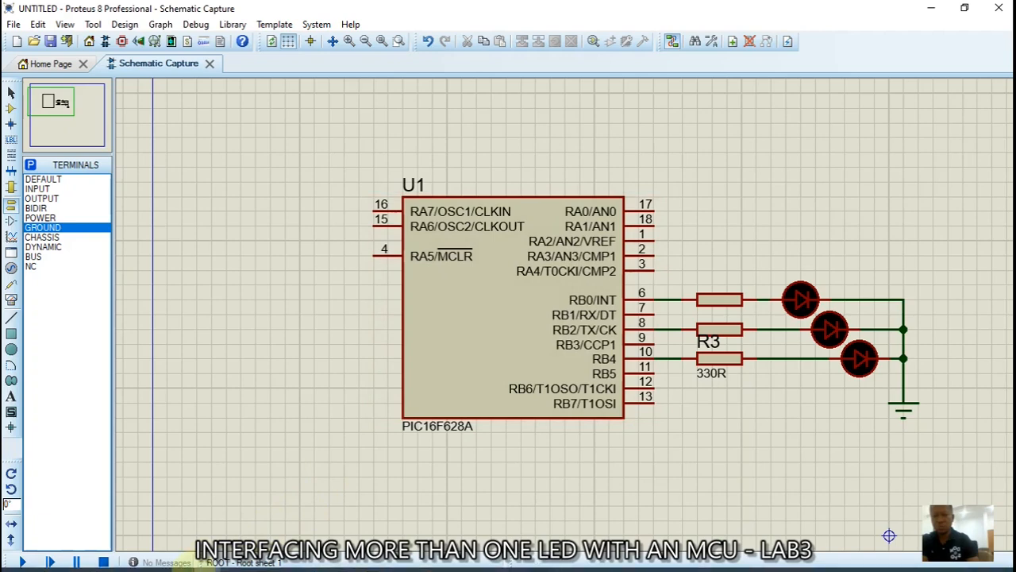
mouse_move(191, 565)
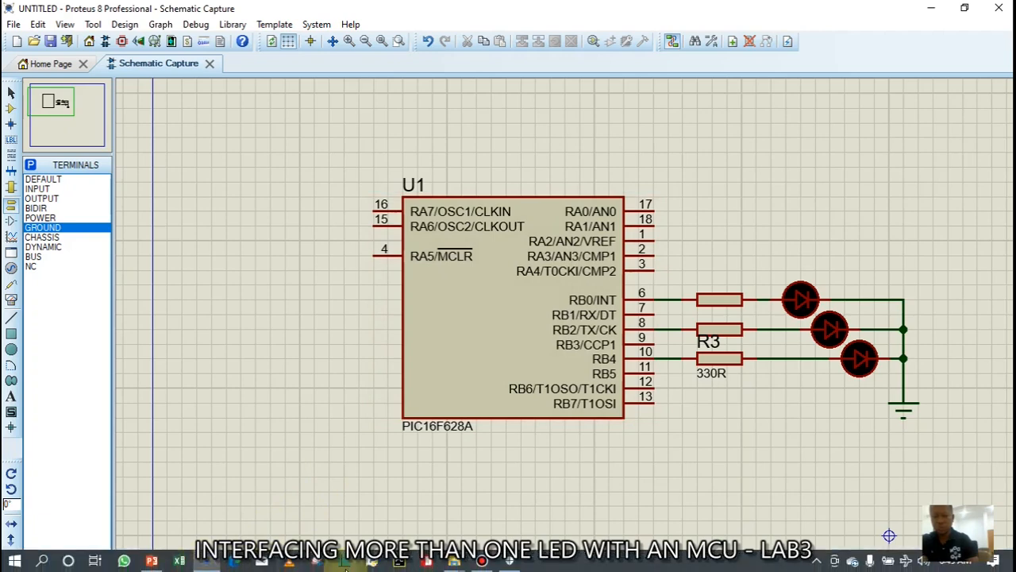
Switch to mikroBasic PRO for PIC and start a new project from the Start Page
click(430, 565)
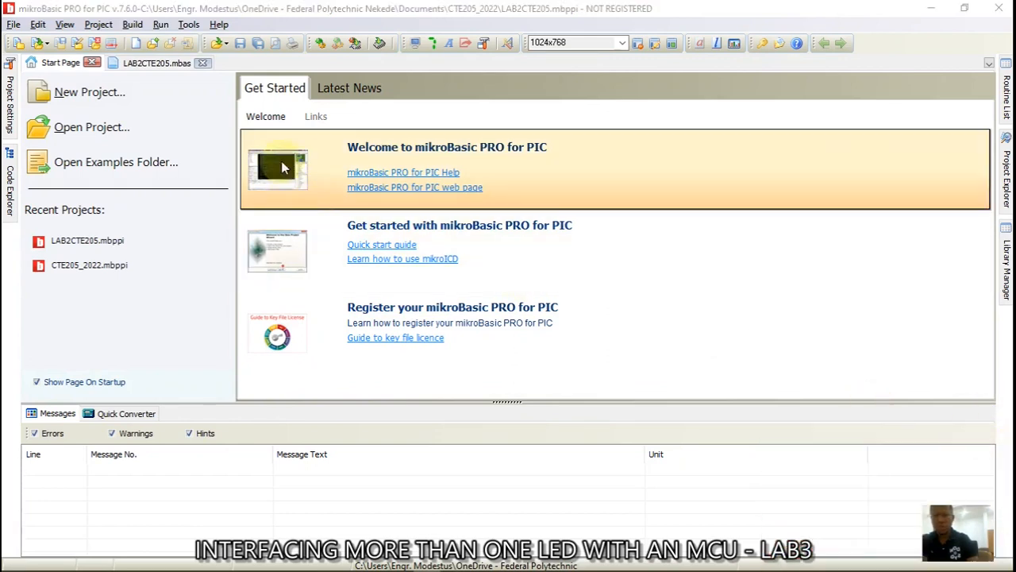
click(66, 94)
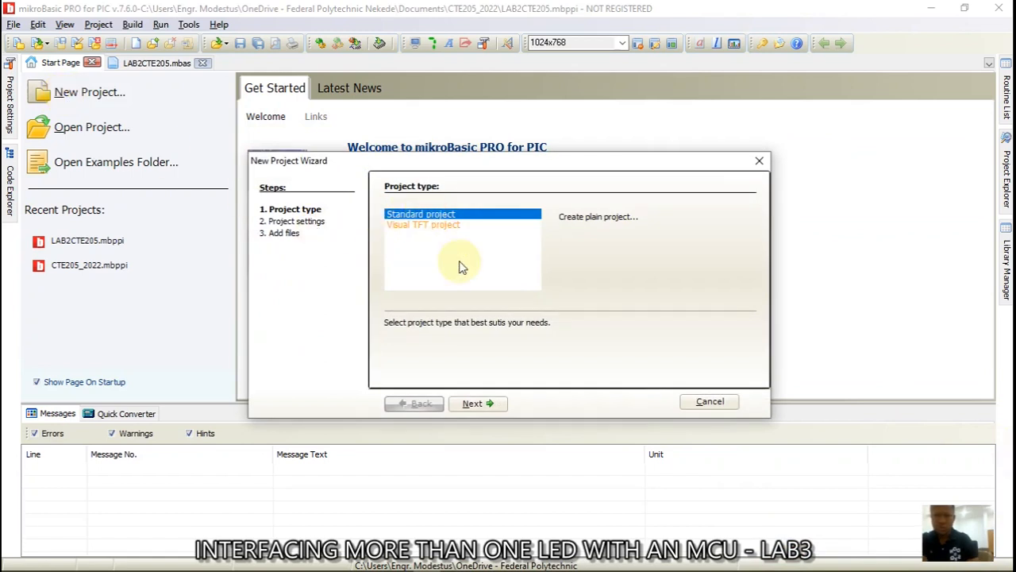
Name the new standard project CTE205_LAB3 and store it in the CTE205_2022 folder
click(473, 403)
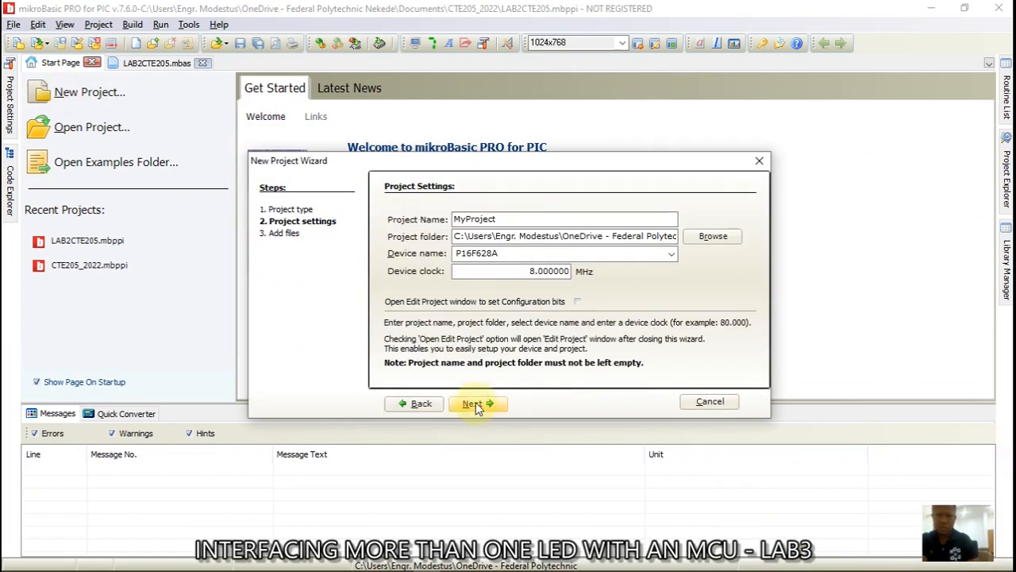
double_click(496, 218)
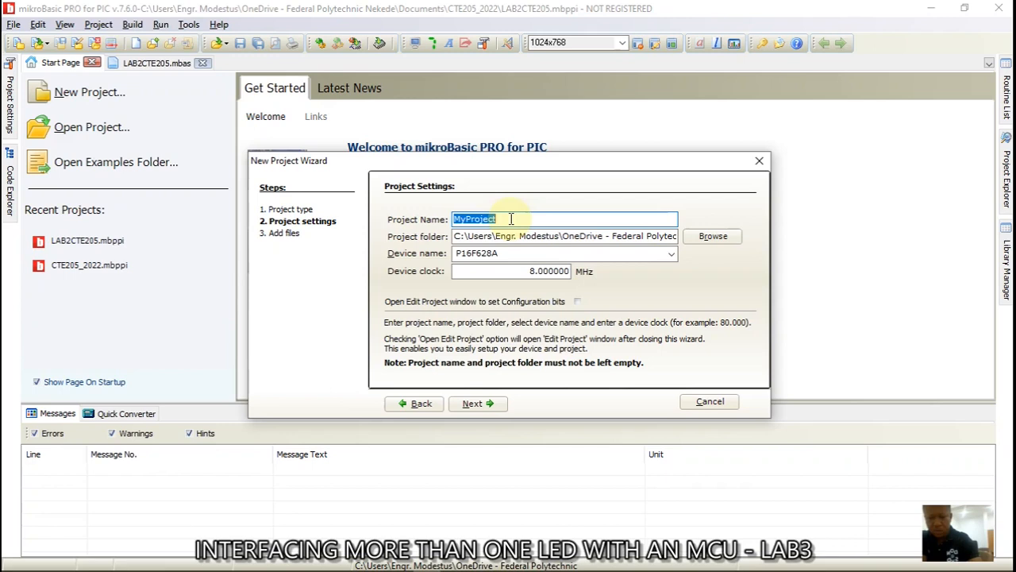
text(c)
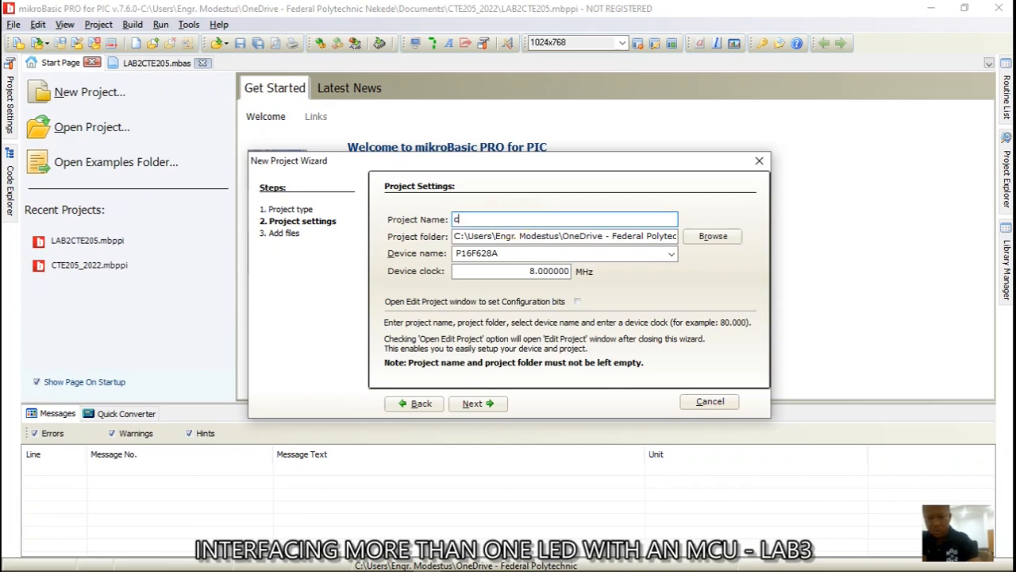
text(CTE205_LAB3)
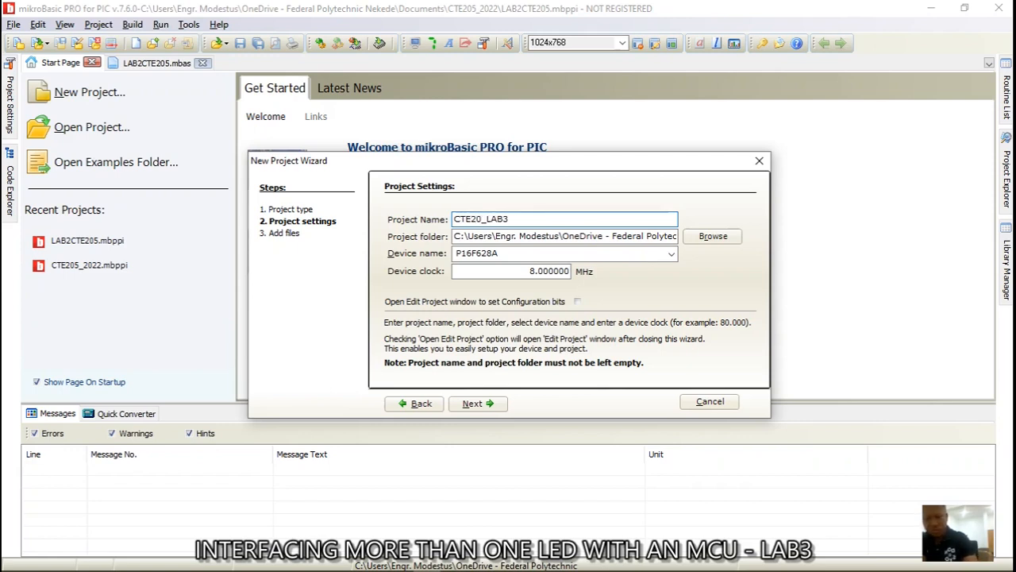
click(719, 240)
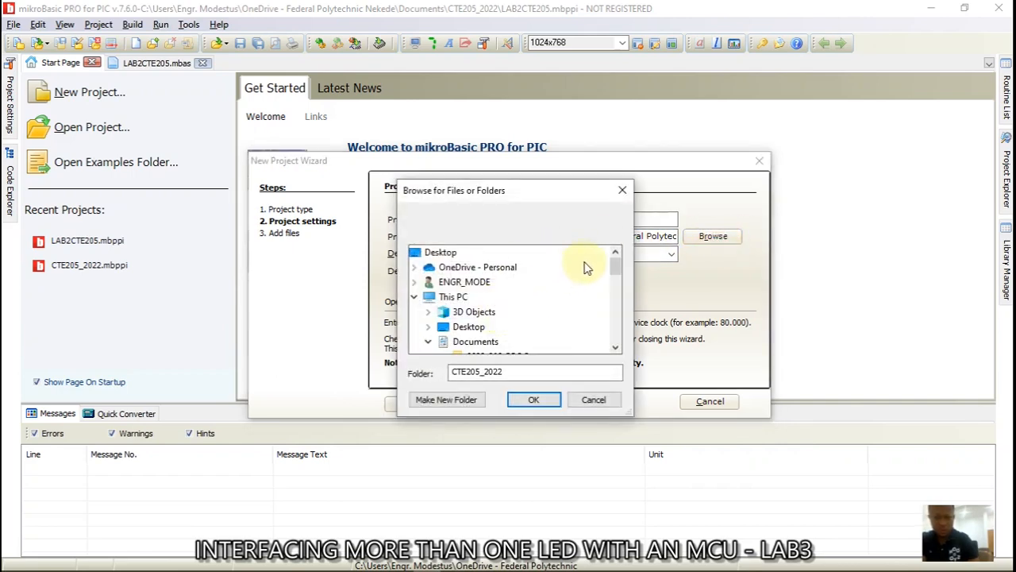
drag(617, 271, 617, 273)
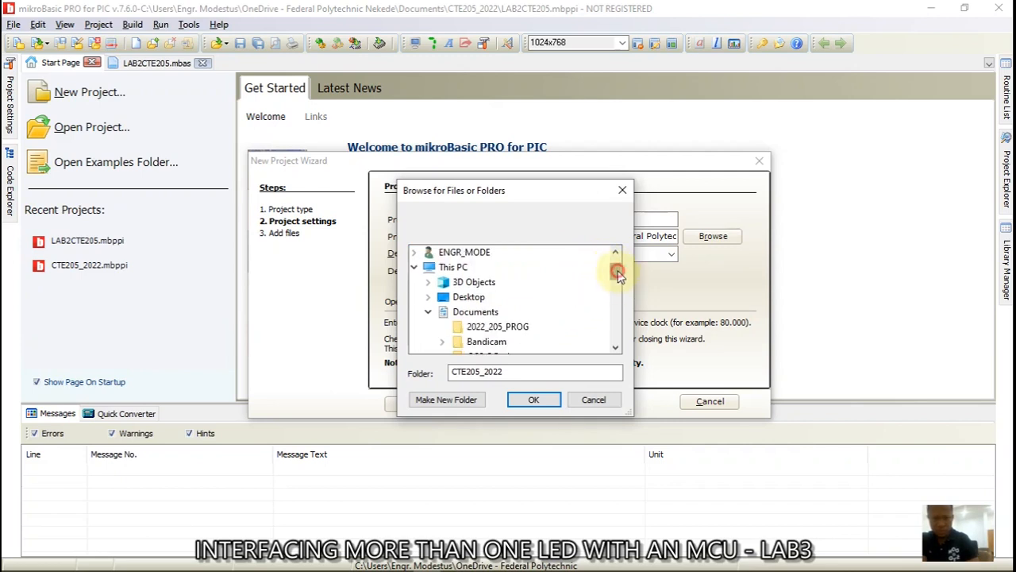
drag(618, 274, 620, 279)
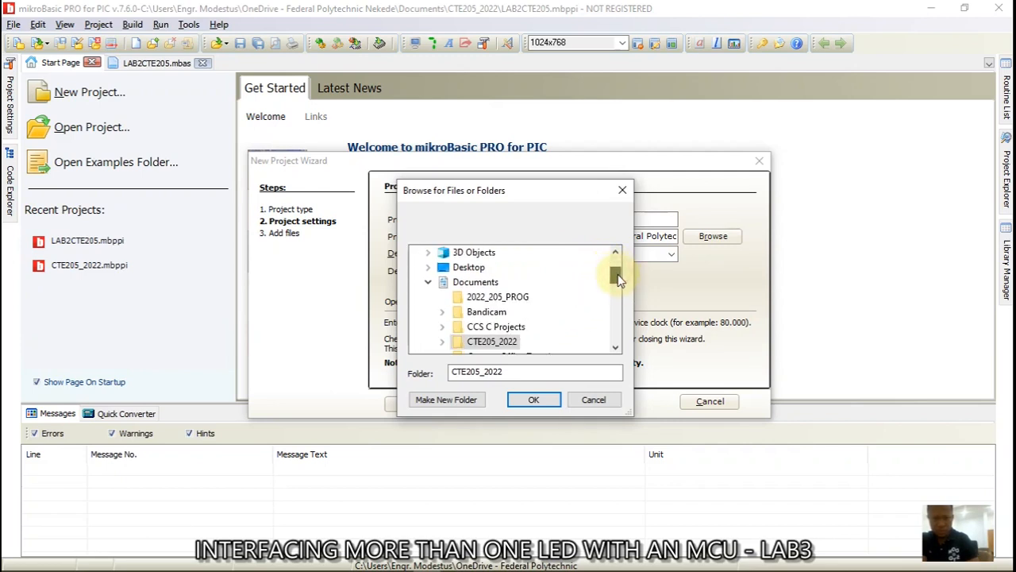
double_click(494, 341)
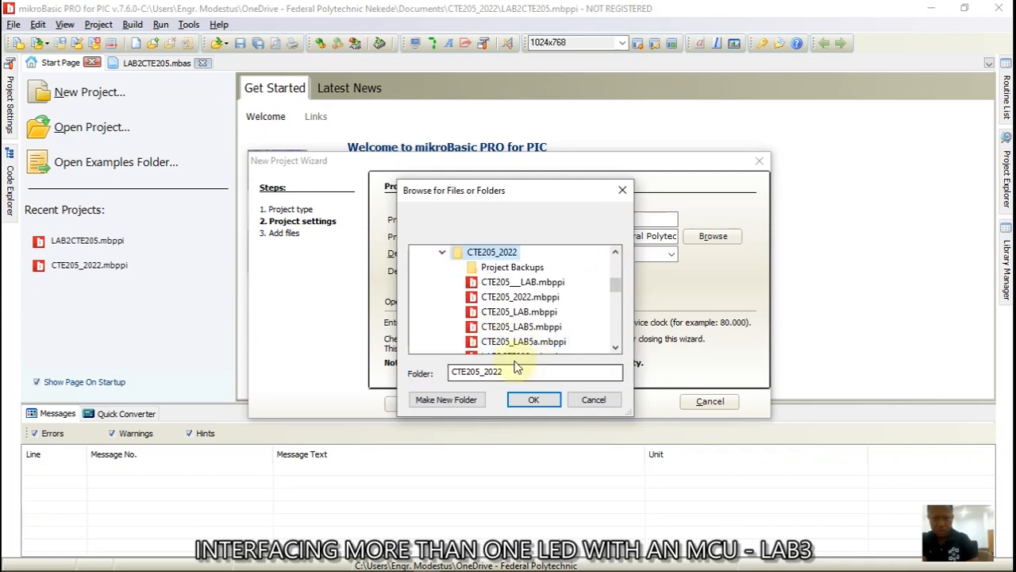
click(530, 403)
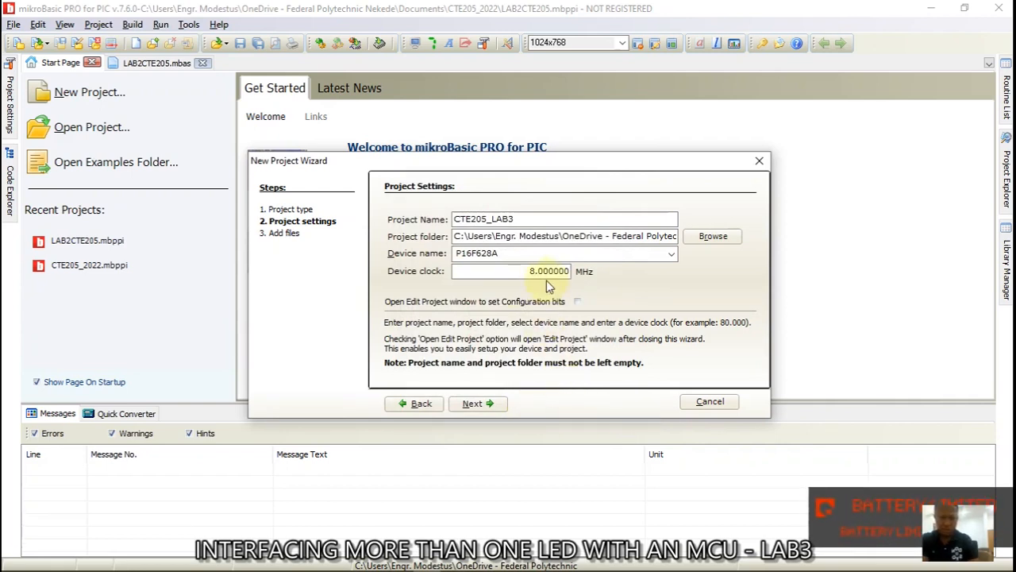
Change the device clock from 8 to 10 MHz and advance to the add-files step
click(536, 272)
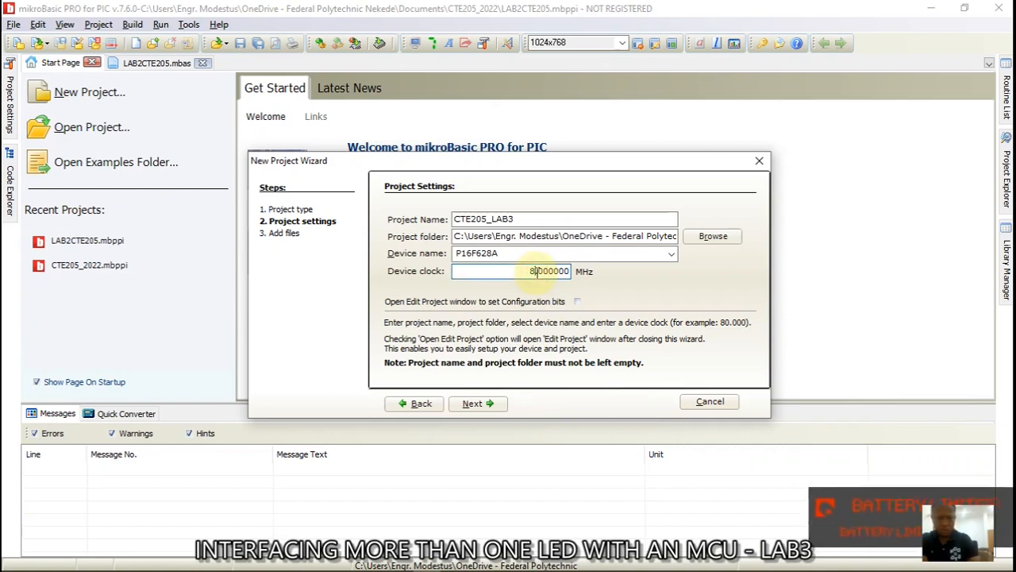
key(BackSpace)
text(10)
click(476, 403)
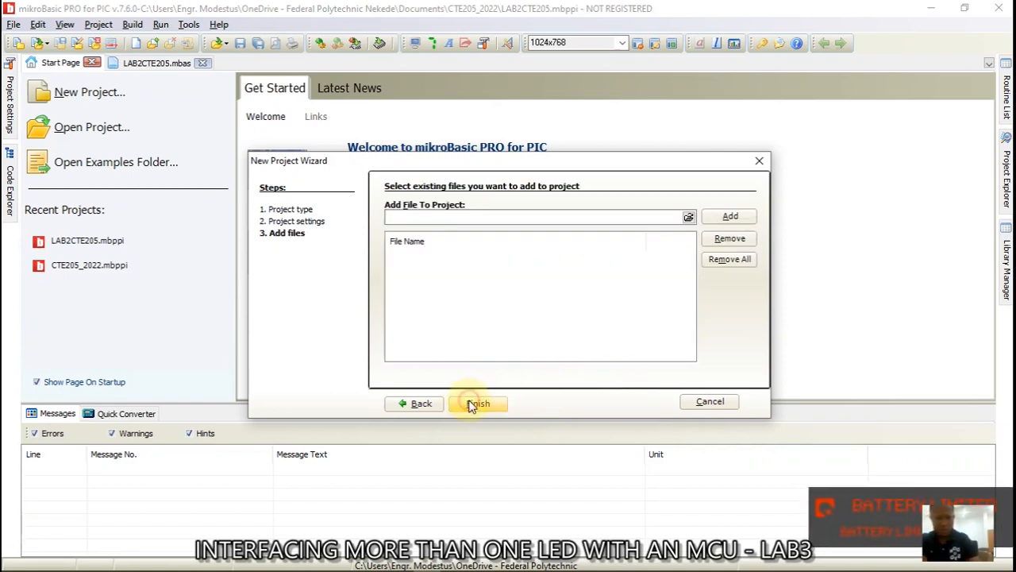
Finish the CTE205_LAB3 wizard and select the default template code below the program line
click(476, 403)
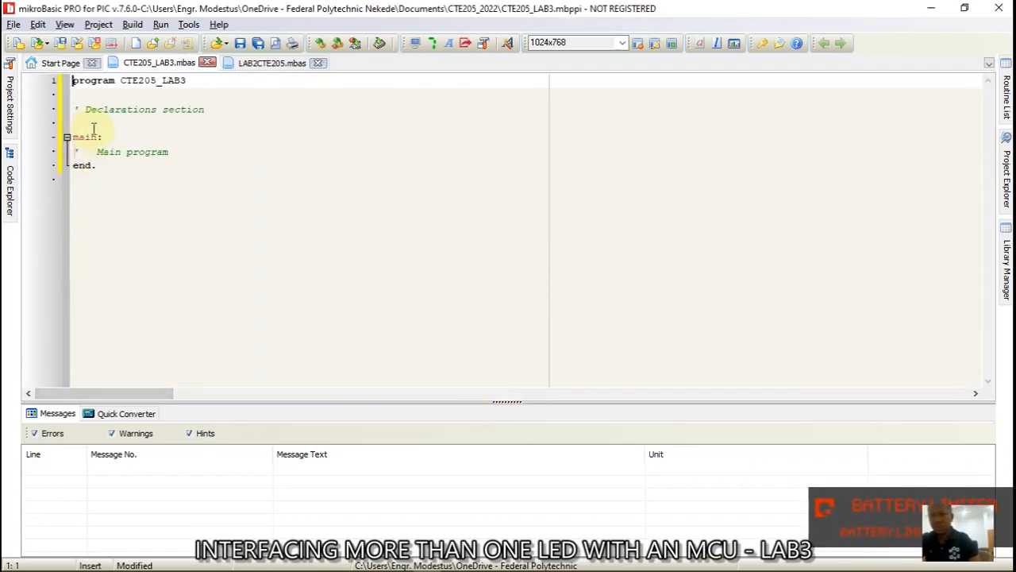
drag(76, 111, 168, 169)
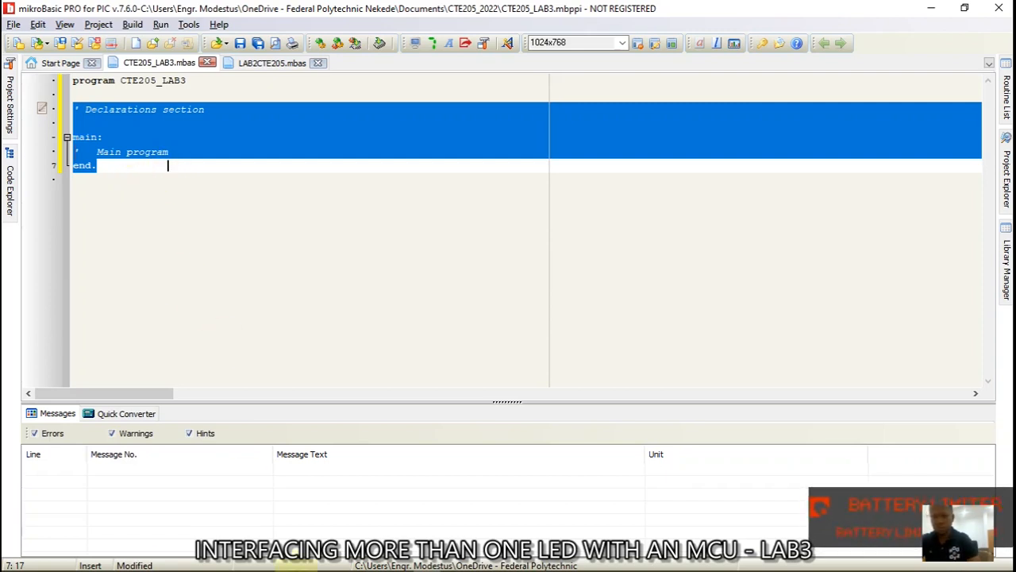
click(155, 562)
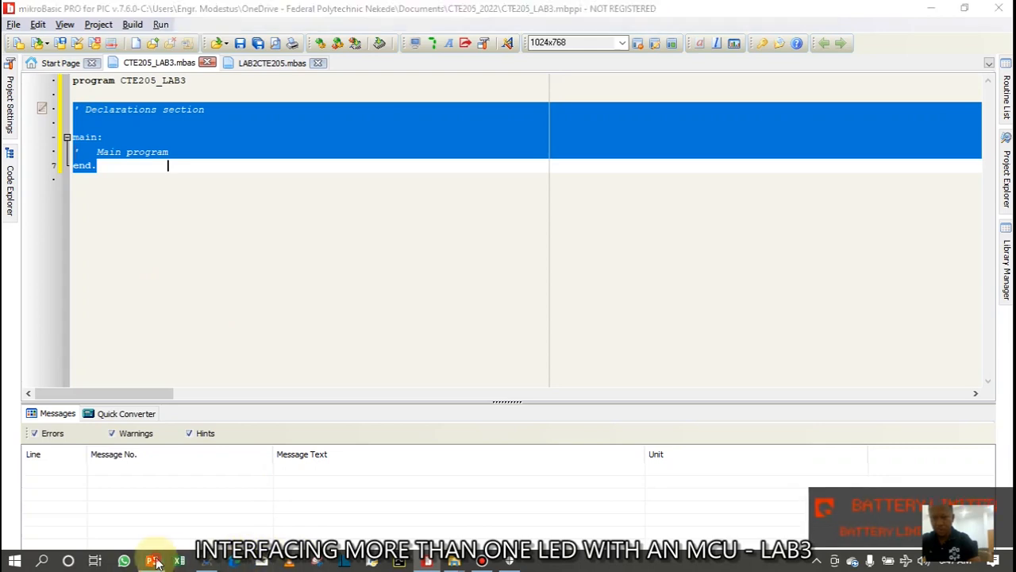
Select all of the PROGRAM3 code on slide 6 and return to mikroBasic
click(91, 399)
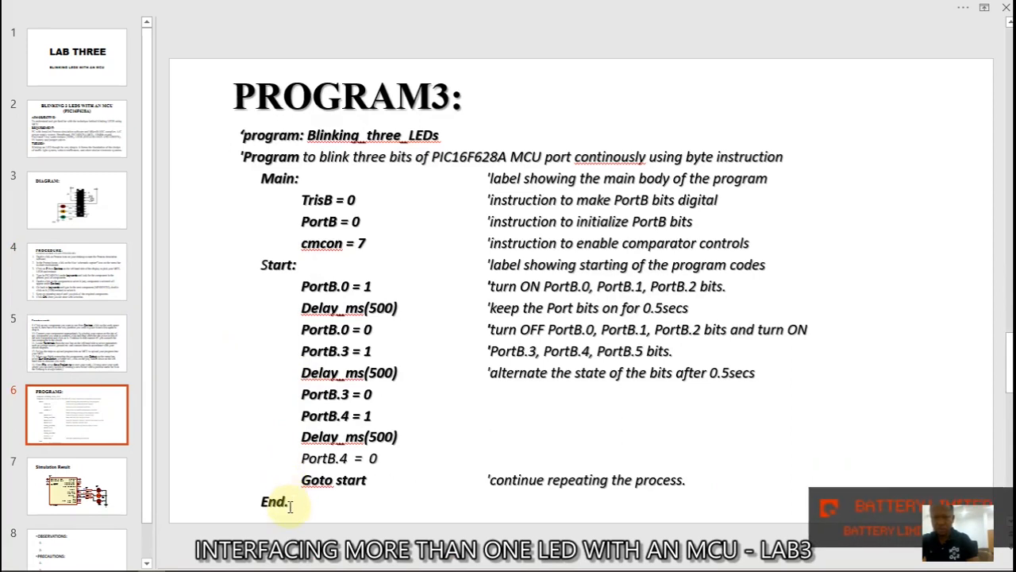
click(324, 394)
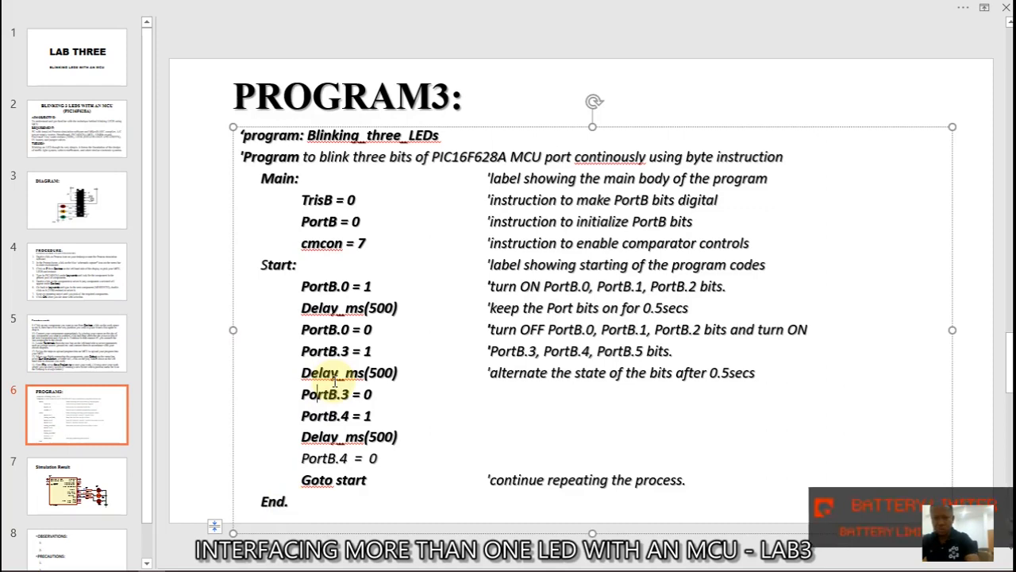
key(ctrl+a)
key(ctrl+c)
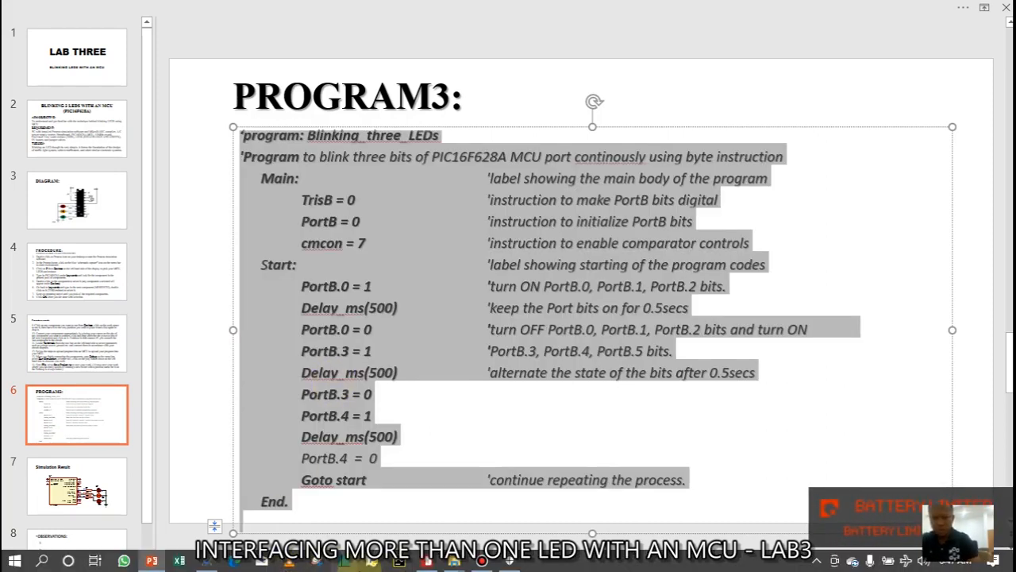
click(429, 563)
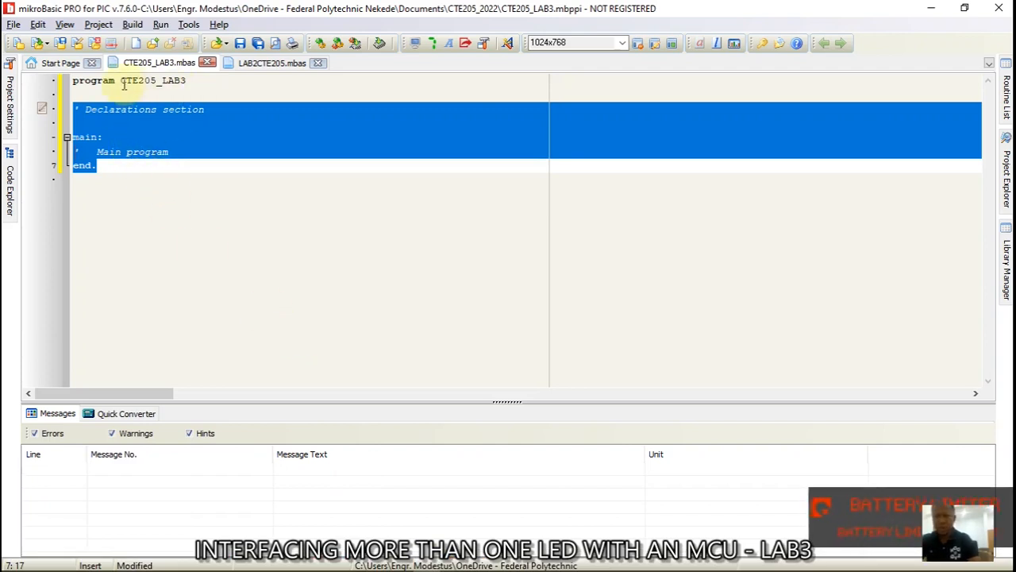
Paste the PROGRAM3 code over the template, fix the program line's apostrophe, and remove empty line 2
key(ctrl+v)
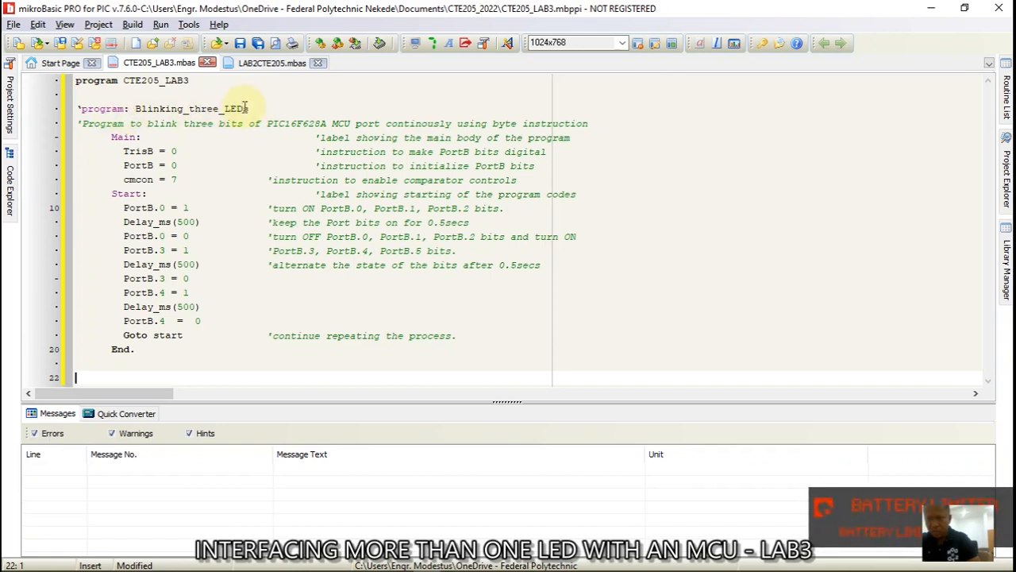
click(83, 103)
key(BackSpace)
text(')
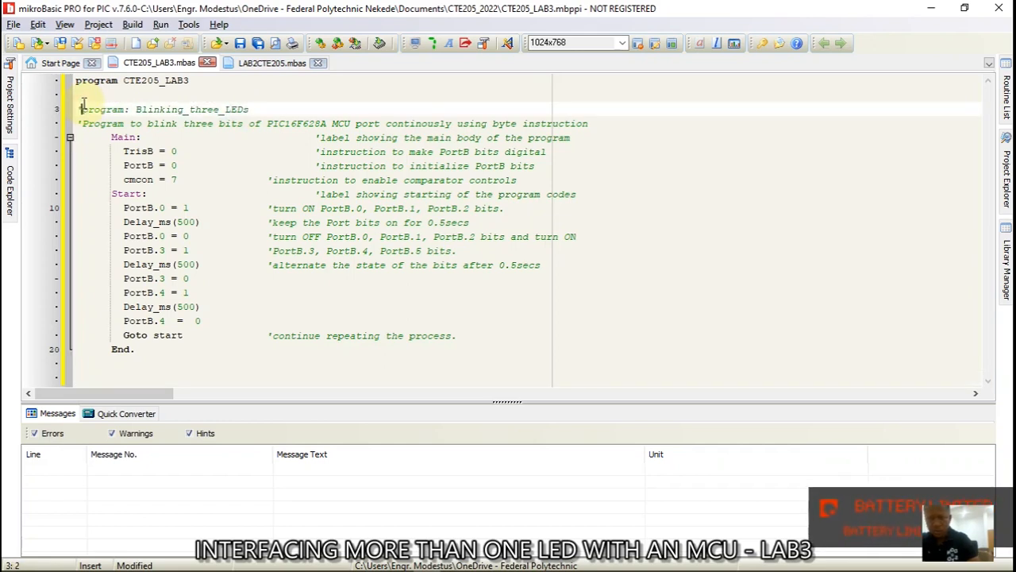
click(77, 94)
key(BackSpace)
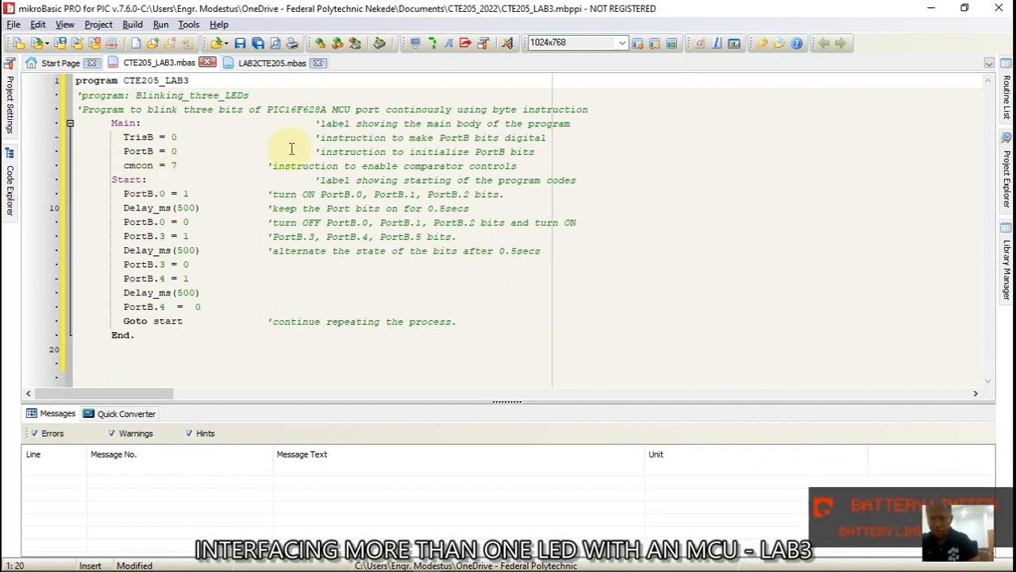
Pull the Main, TrisB, PortB = 0 and Start comments left into the comment column
click(315, 125)
key(BackSpace)
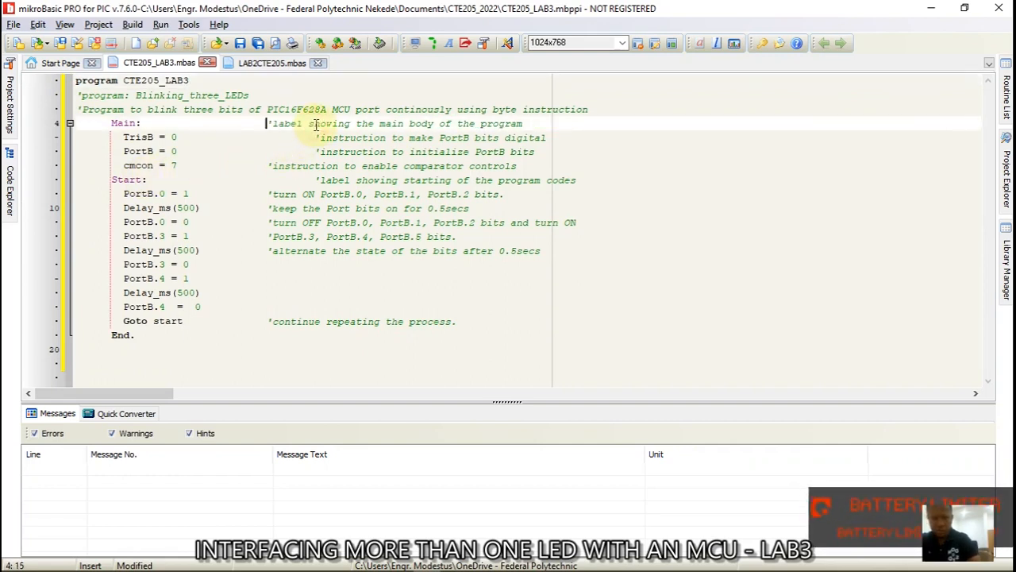
click(316, 137)
key(BackSpace)
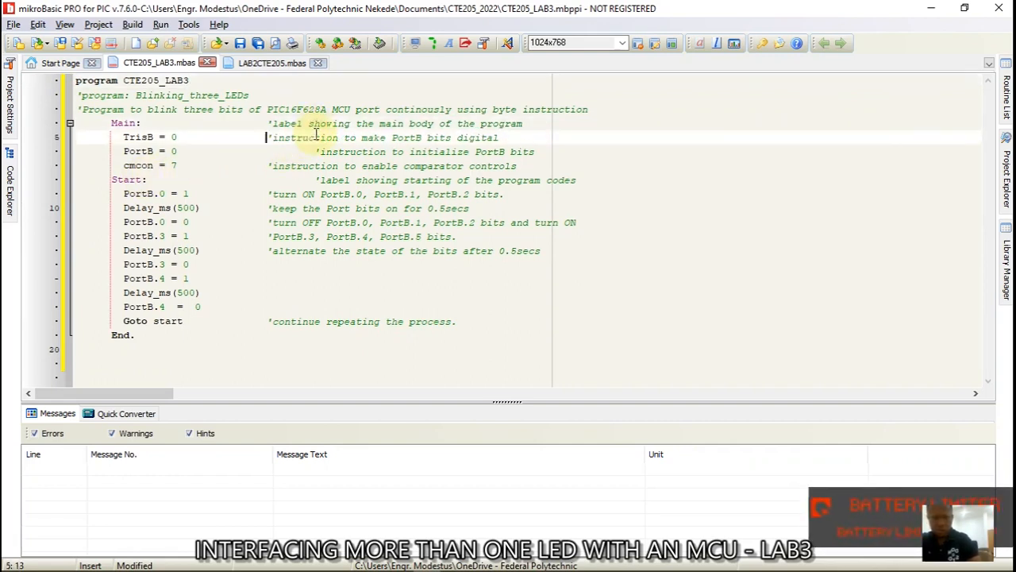
click(316, 151)
key(BackSpace)
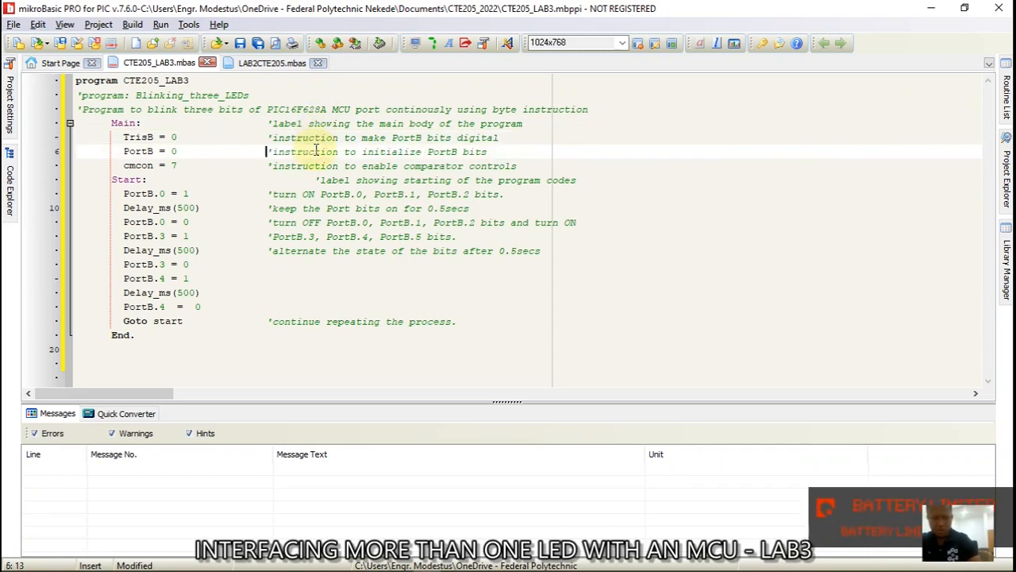
click(316, 179)
key(BackSpace)
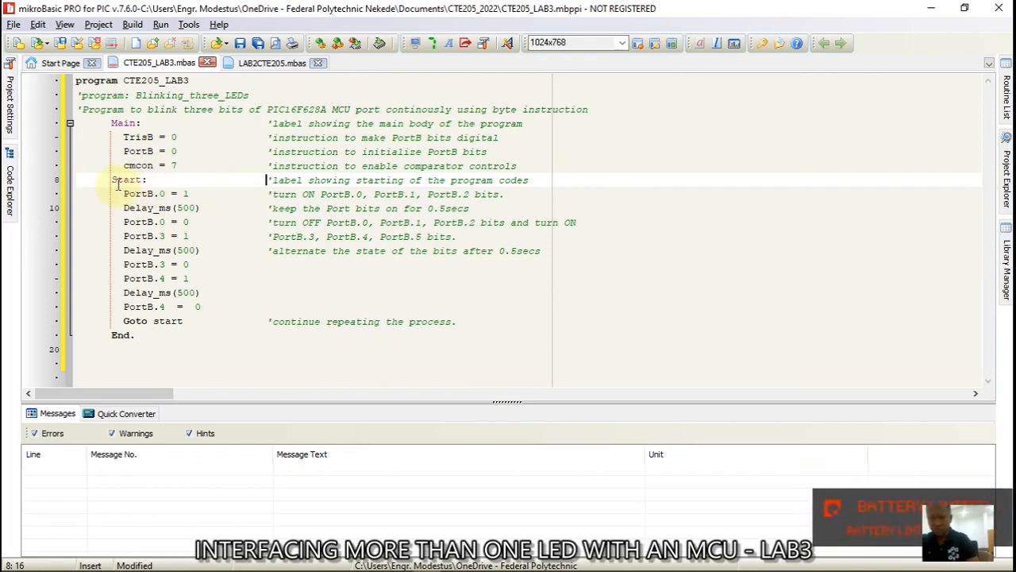
Save the program under the file name CTE205_LAB3
key(ctrl+s)
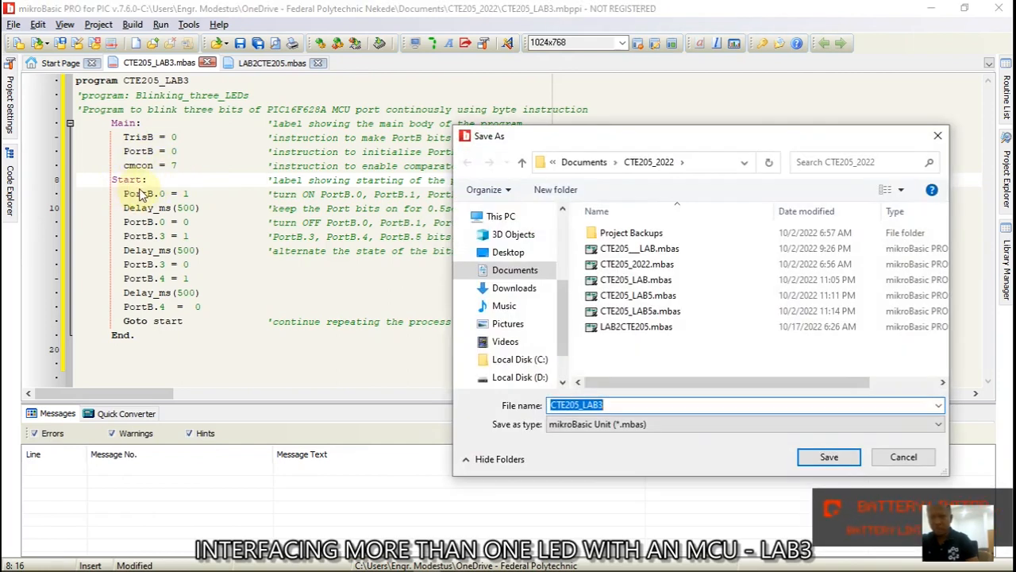
click(822, 457)
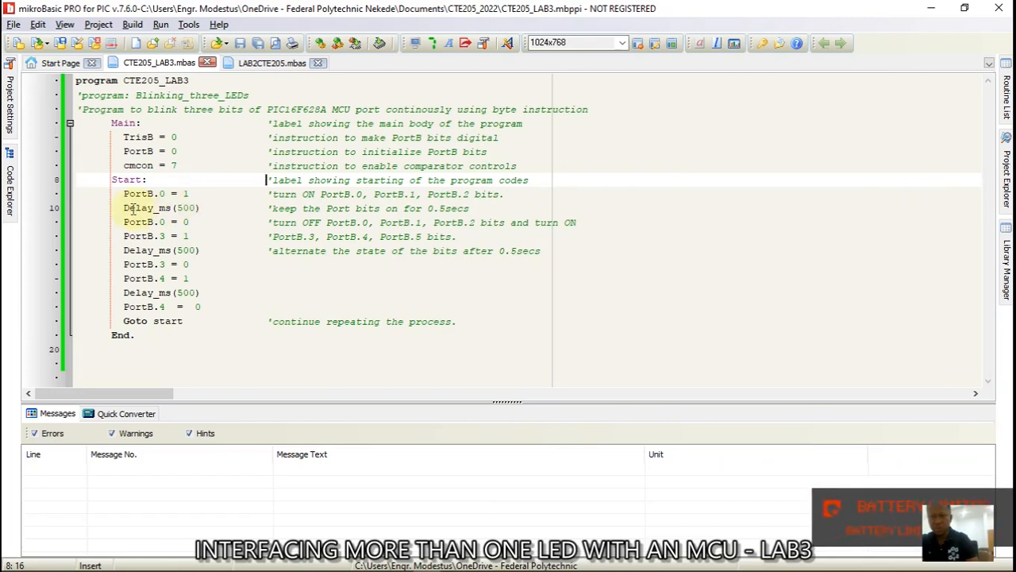
Switch lines 12 and 14 from PortB.3 to PortB.2, save, and build the hex file
click(166, 237)
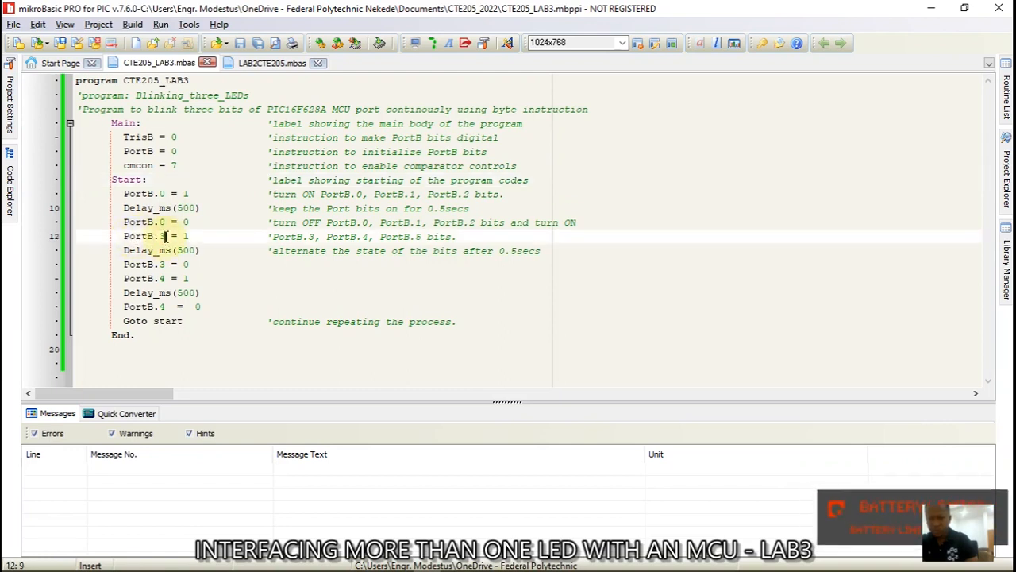
key(BackSpace)
text(2)
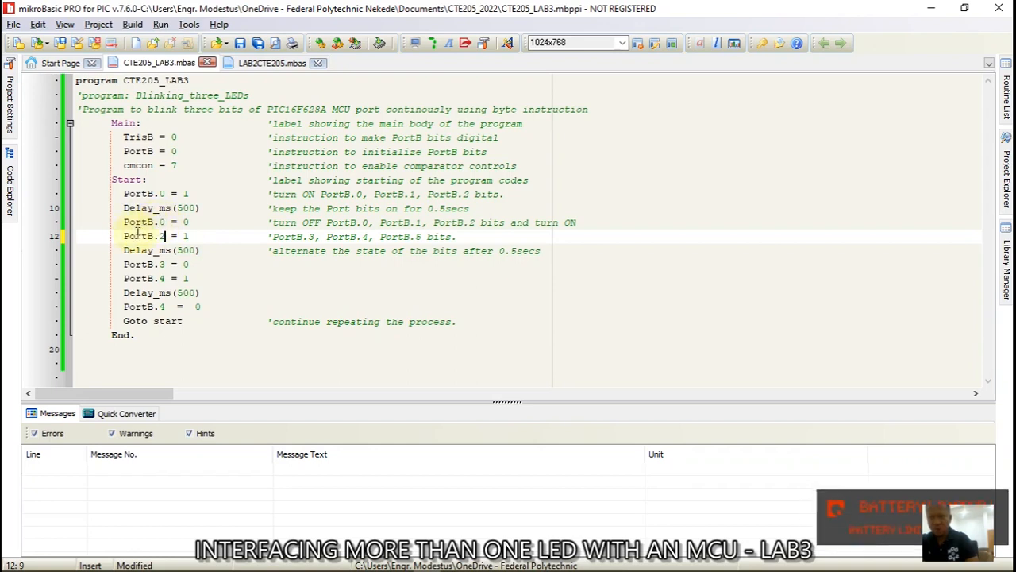
click(166, 265)
key(BackSpace)
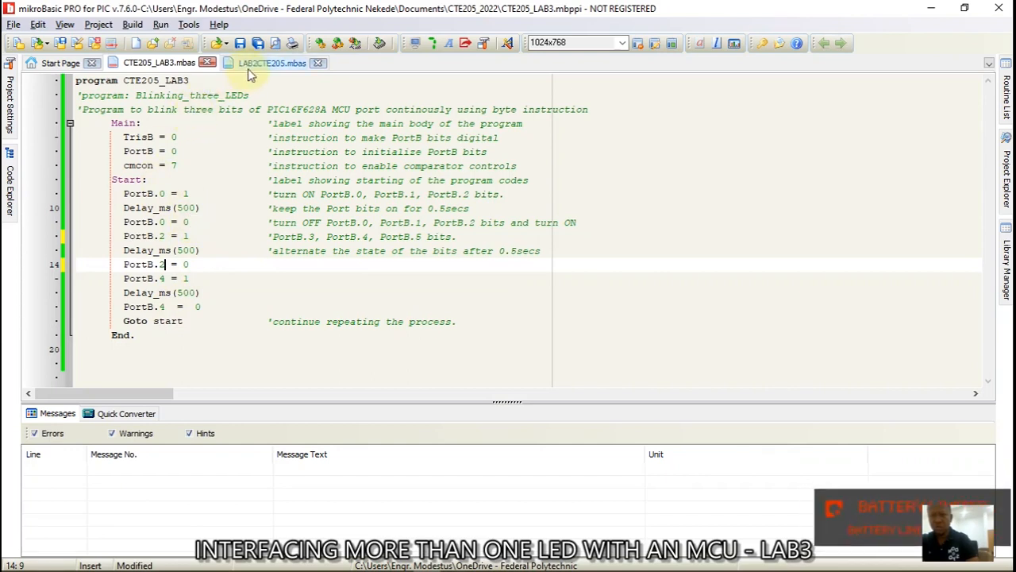
click(239, 42)
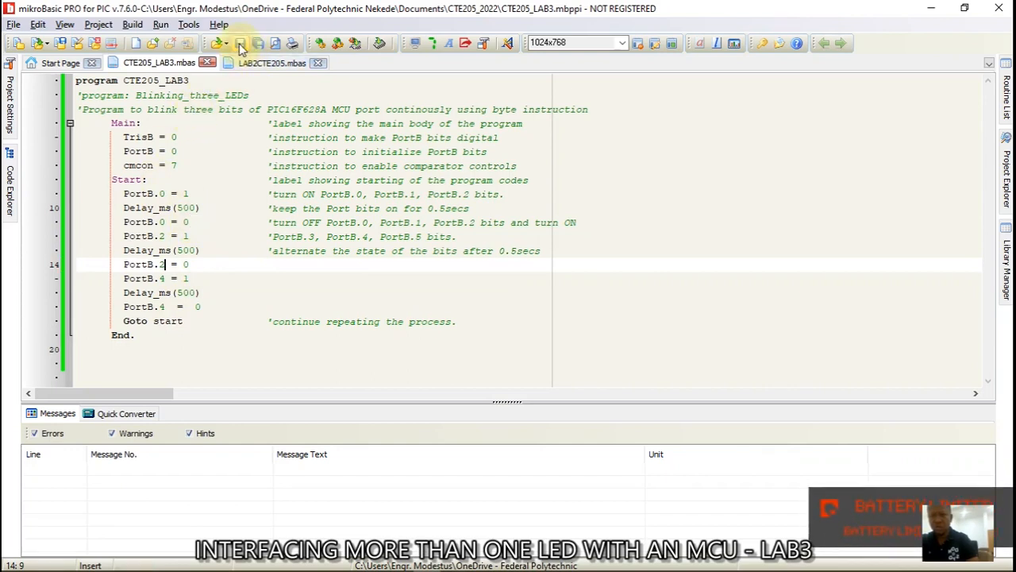
click(321, 45)
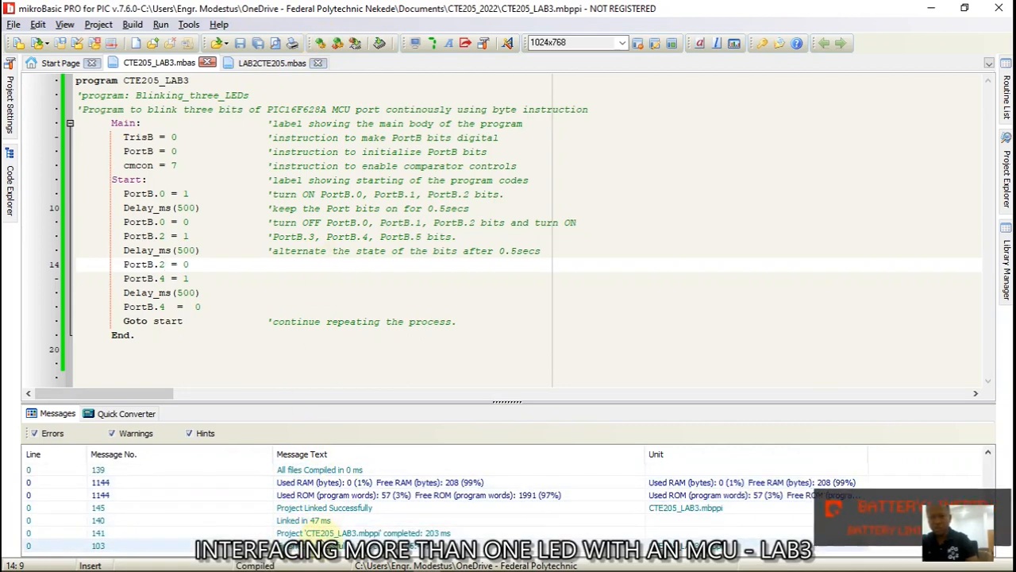
Set U1's program file to Documents\CTE205_2022\CTE205_LAB3.hex
mouse_move(328, 568)
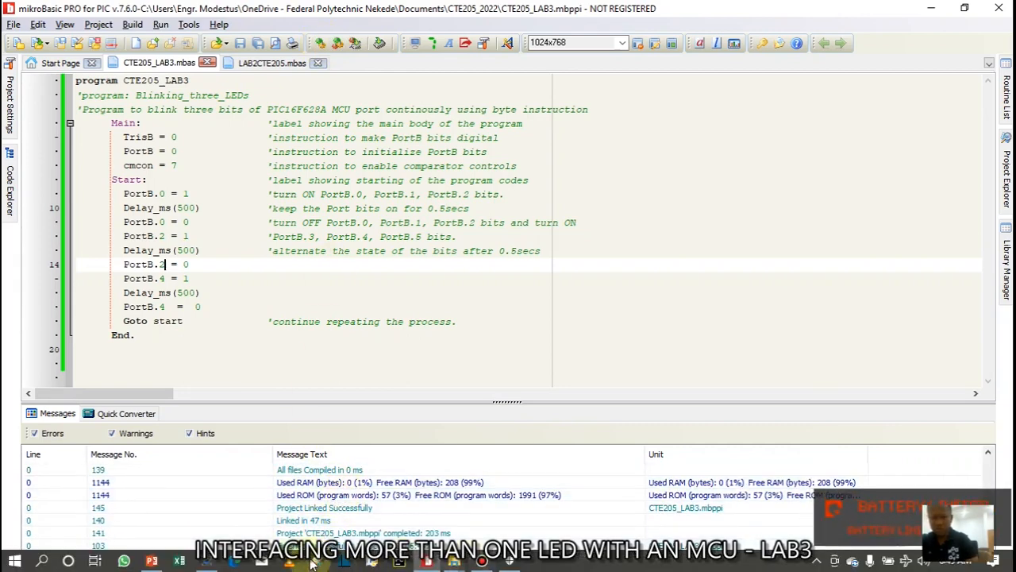
click(209, 562)
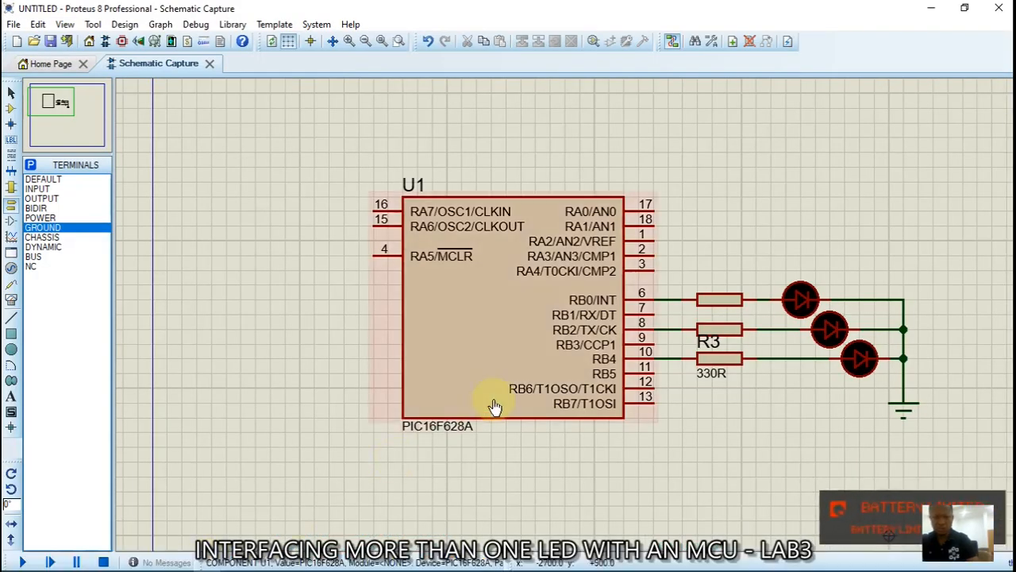
double_click(522, 308)
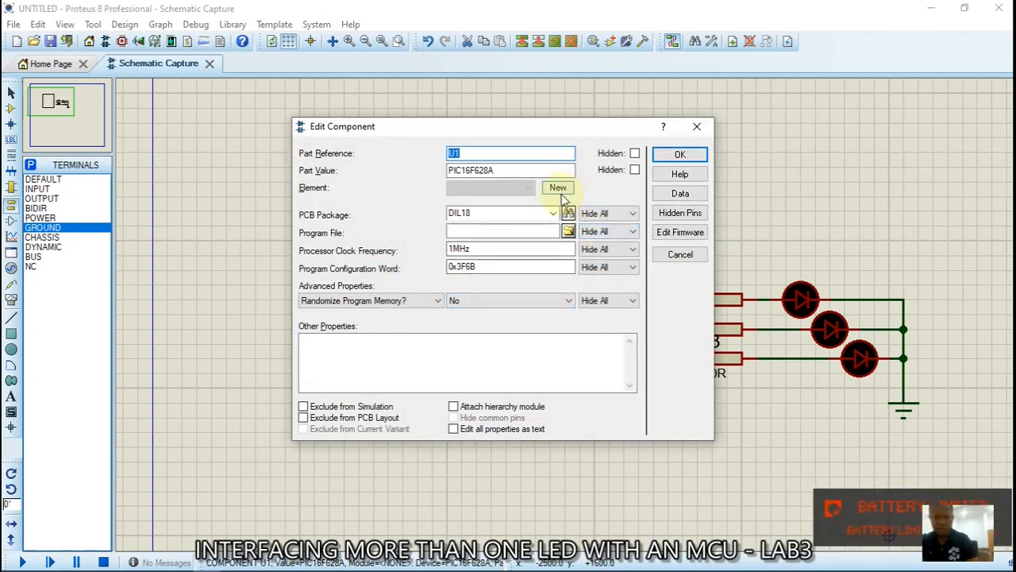
click(570, 231)
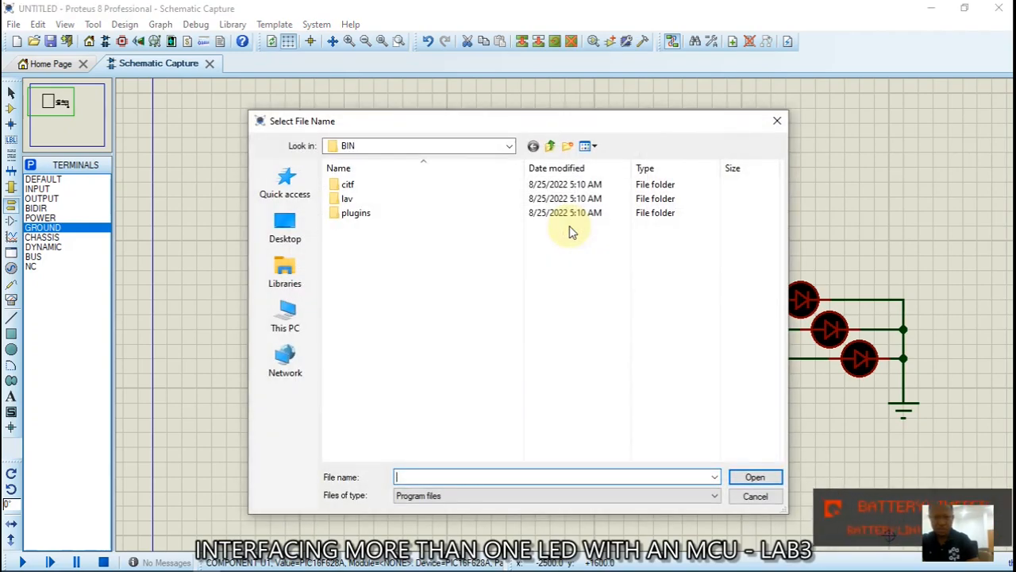
click(289, 280)
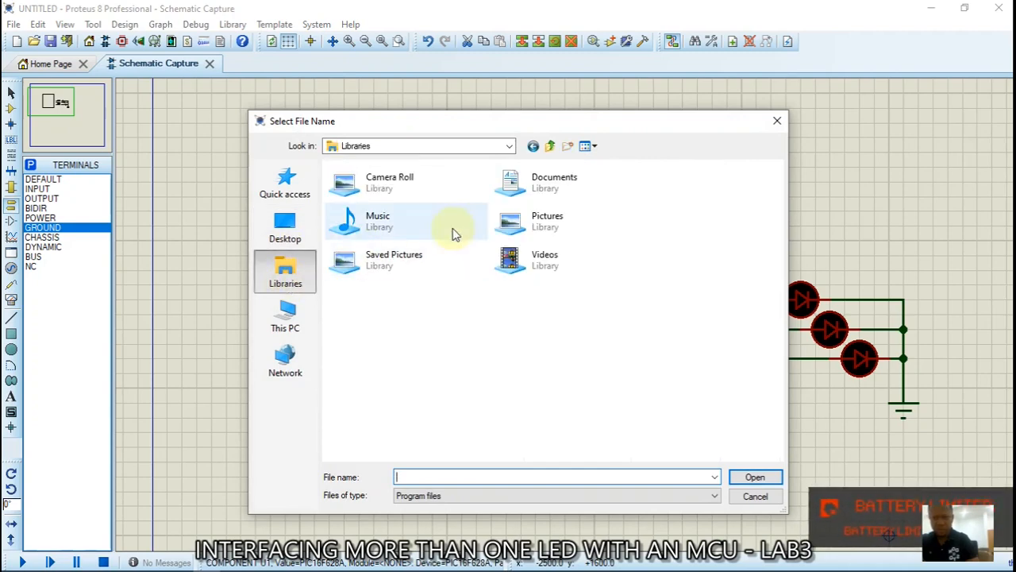
double_click(524, 184)
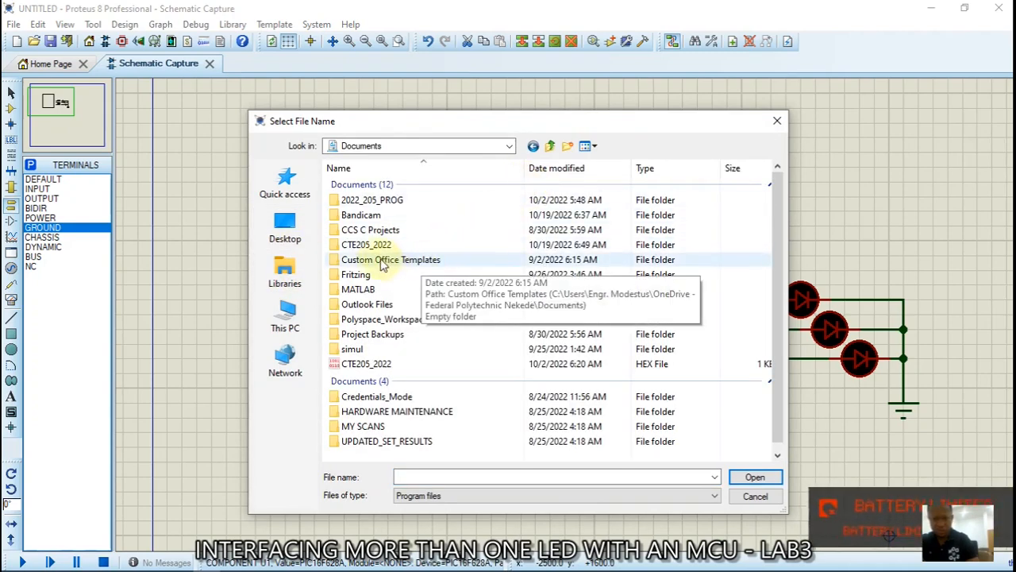
double_click(378, 246)
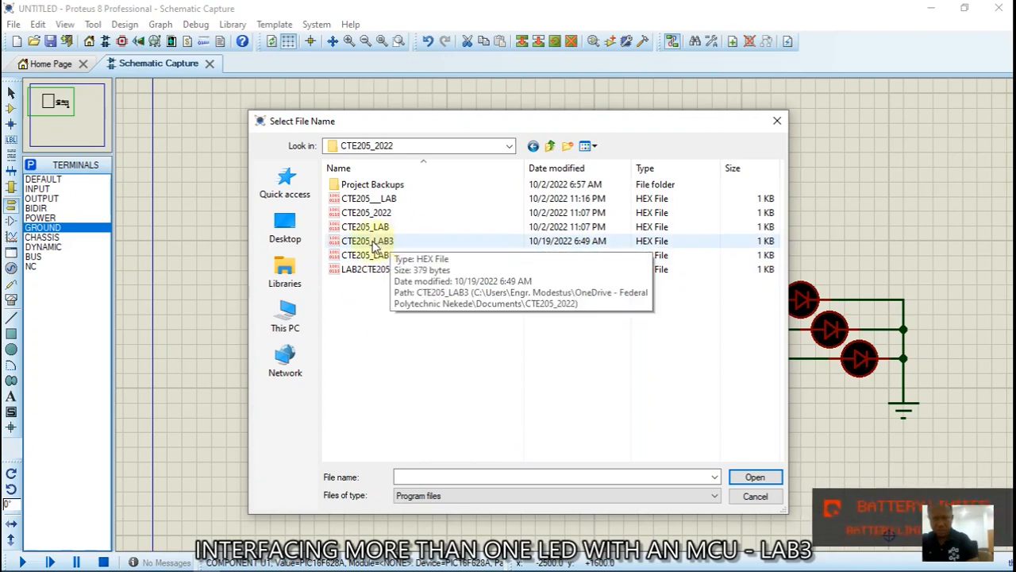
double_click(369, 243)
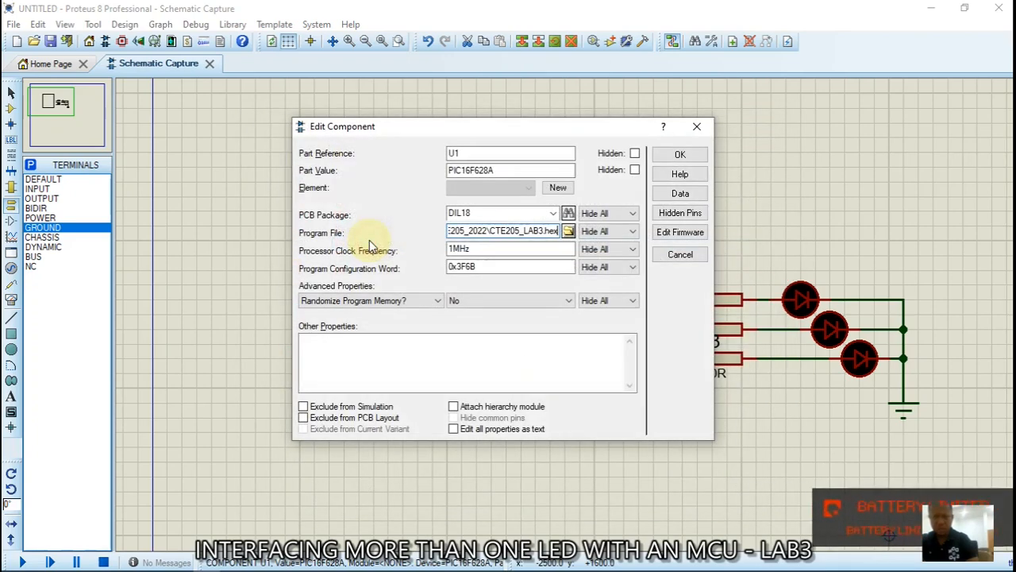
Set U1's processor clock frequency to 10MHz and confirm the properties
click(453, 248)
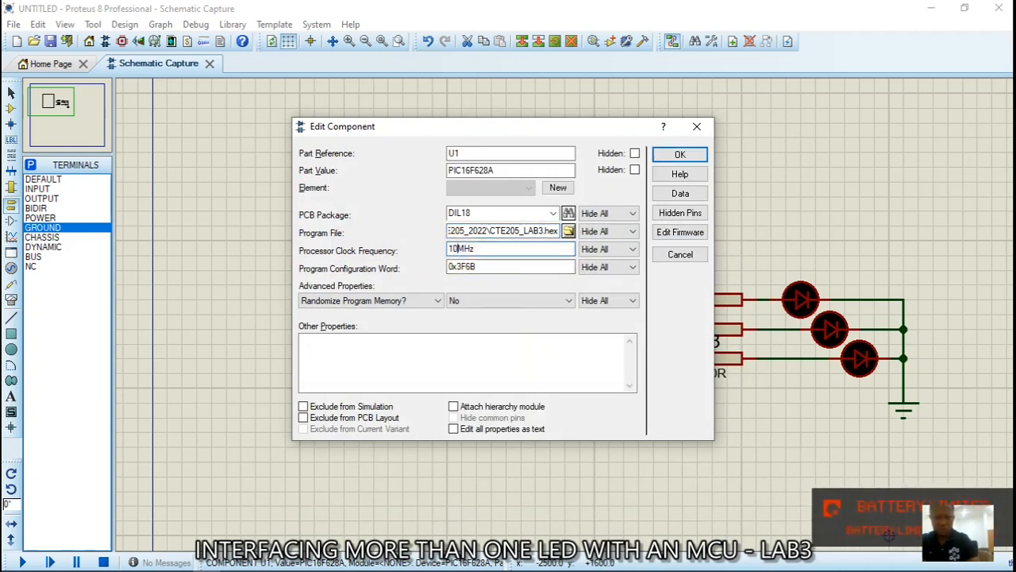
text(0)
click(680, 154)
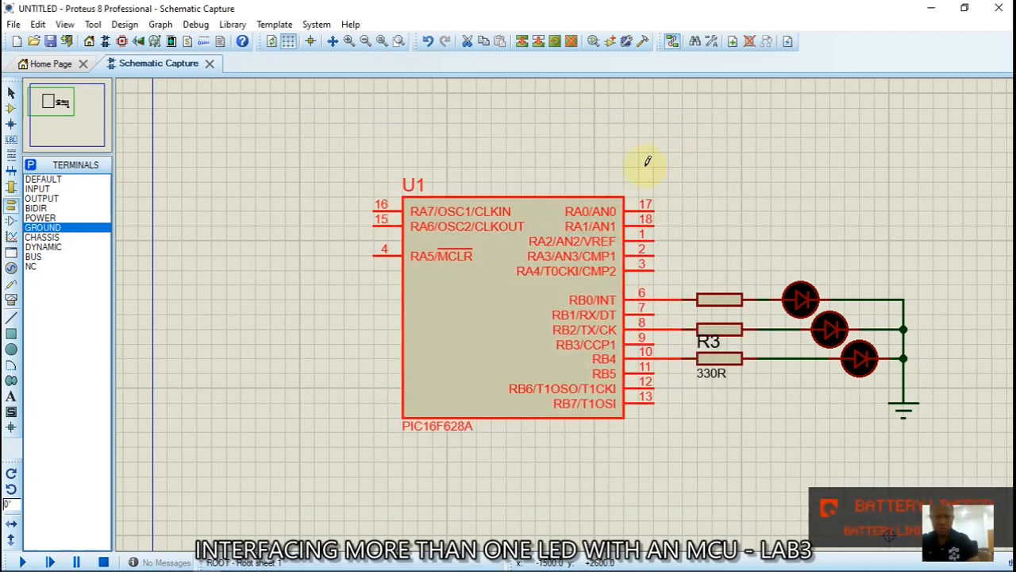
click(306, 378)
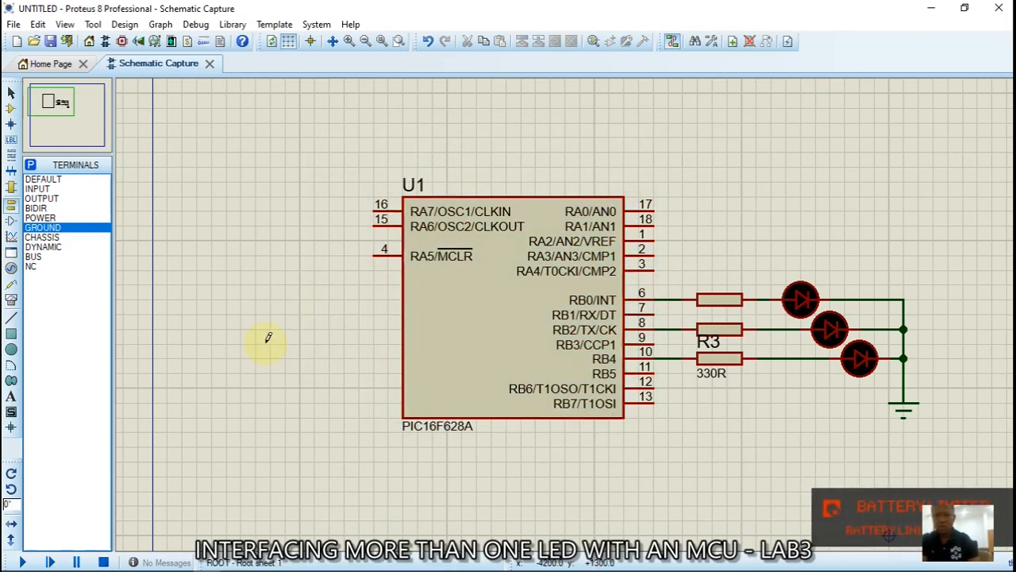
Start the simulation, watch the three LEDs light one after another, then stop it
click(23, 563)
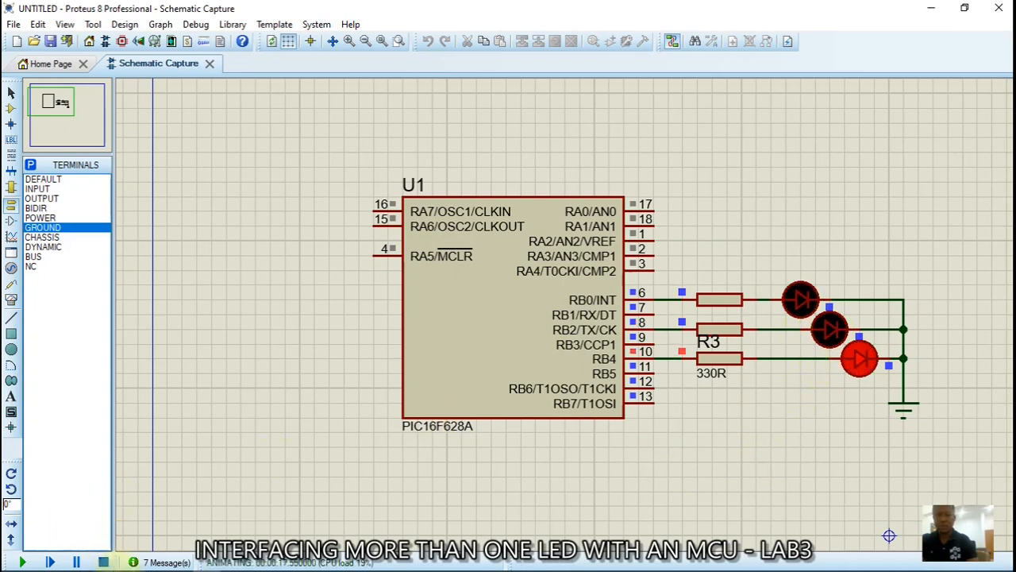
click(104, 561)
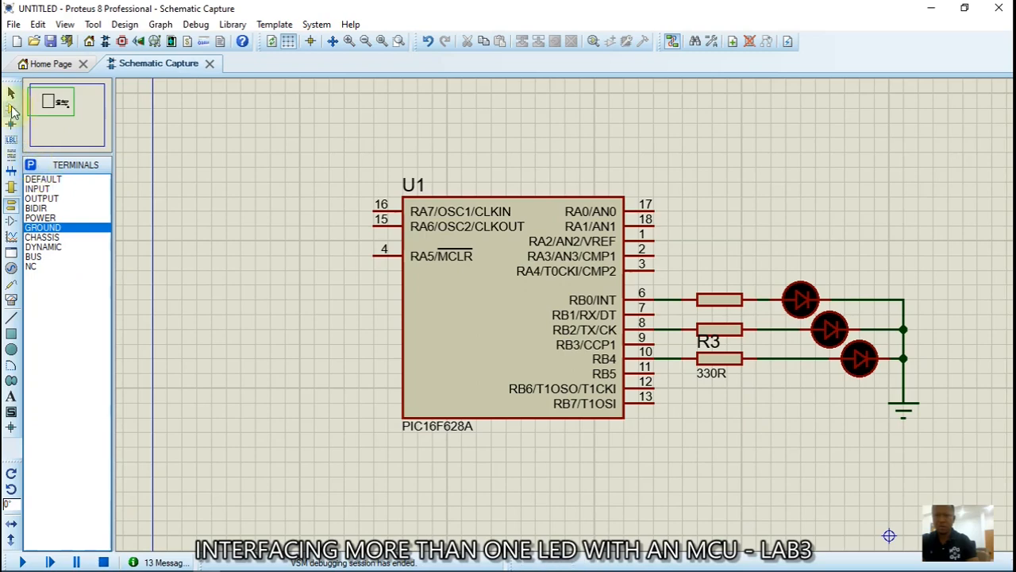
click(10, 108)
Add LED-YELLOW and LED-GREEN from the library to the device list
click(30, 166)
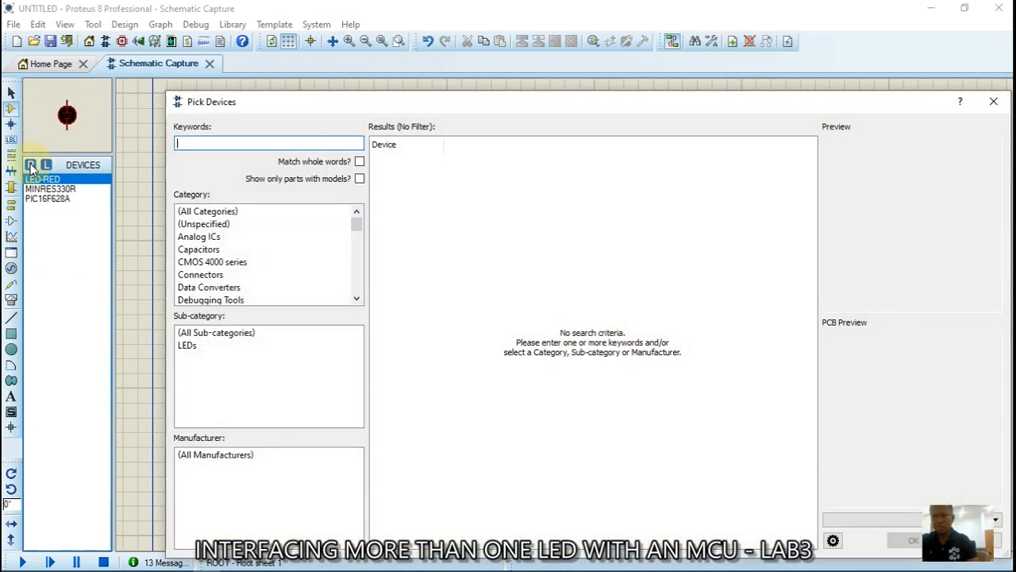
text(LED)
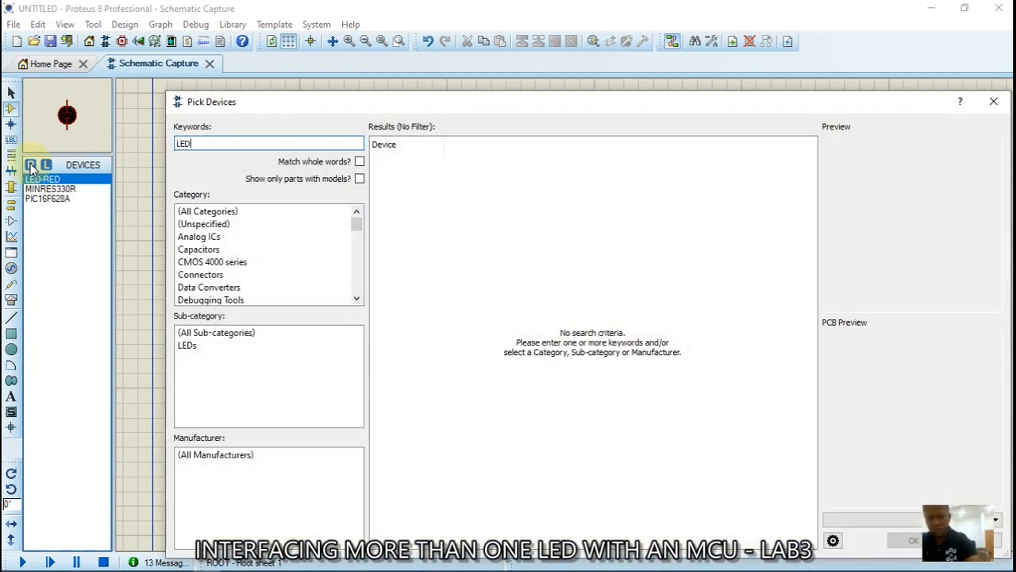
text(-YE)
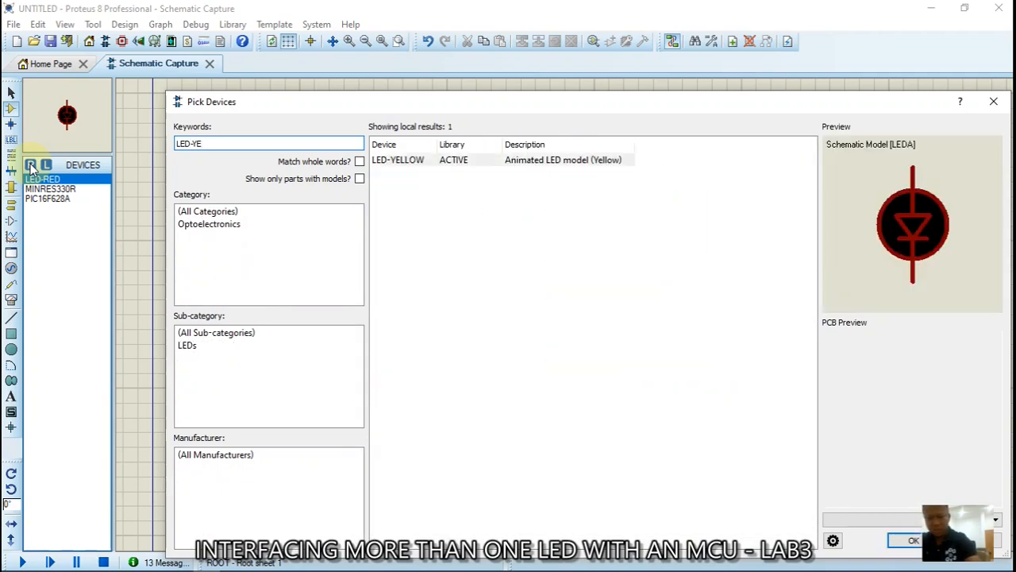
double_click(464, 161)
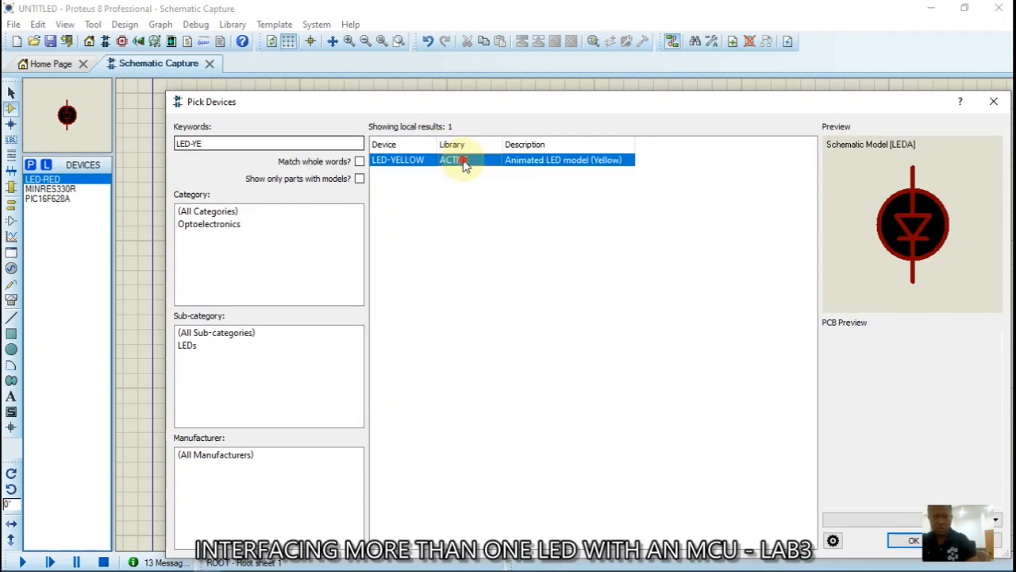
click(198, 144)
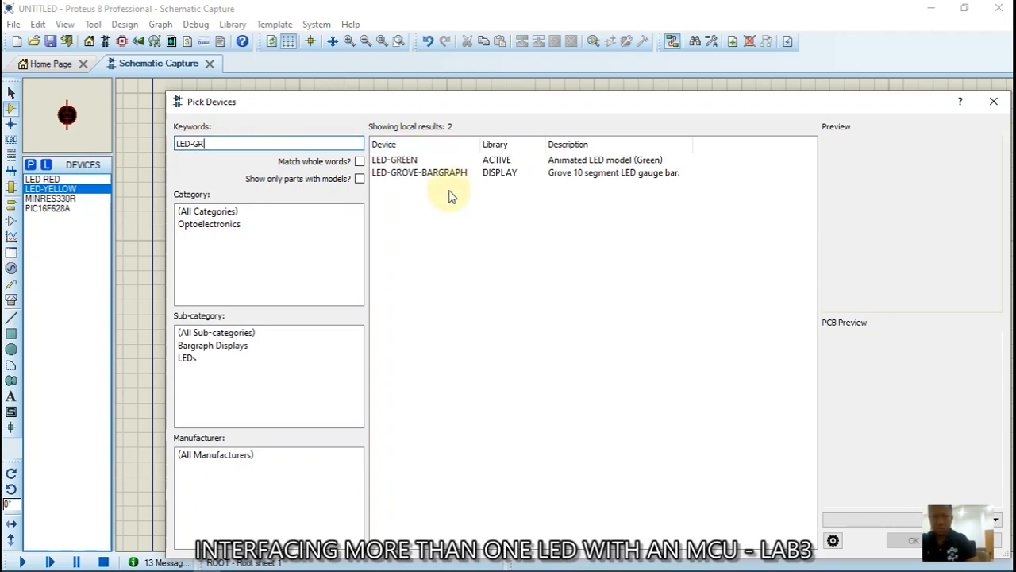
double_click(551, 161)
click(905, 540)
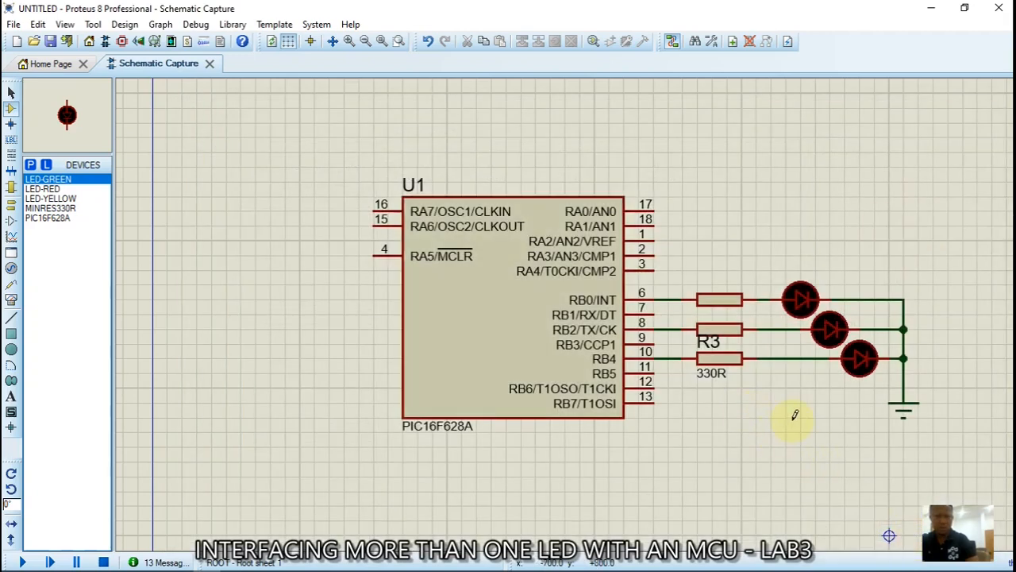
Replace the bottom LED D3 with a rotated LED-GREEN
click(787, 421)
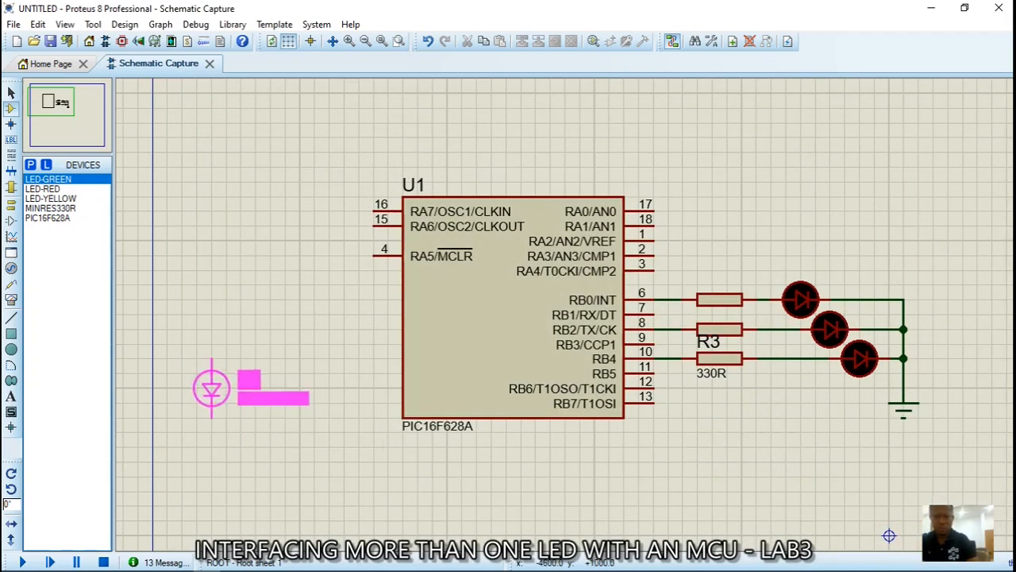
click(40, 181)
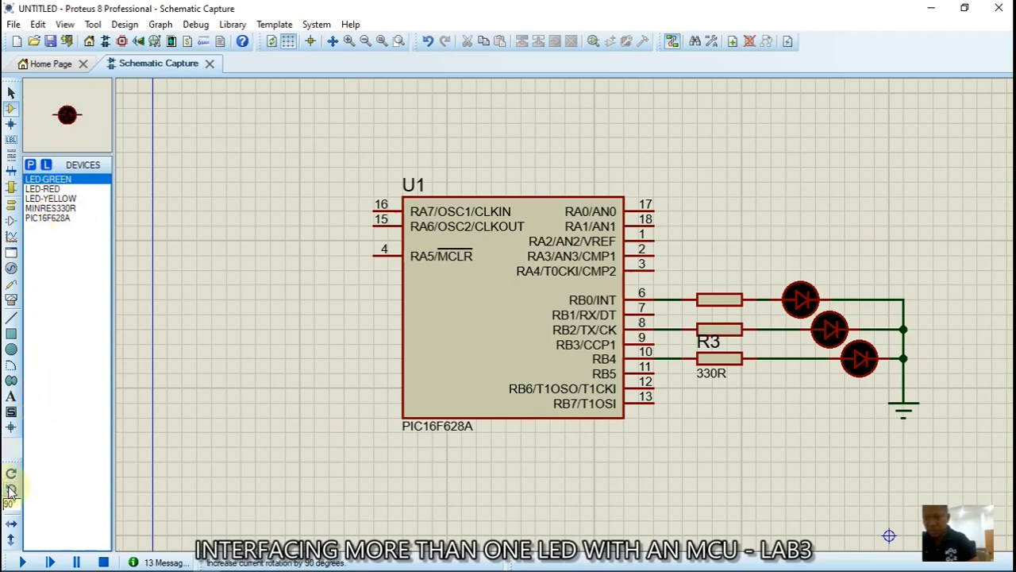
click(777, 451)
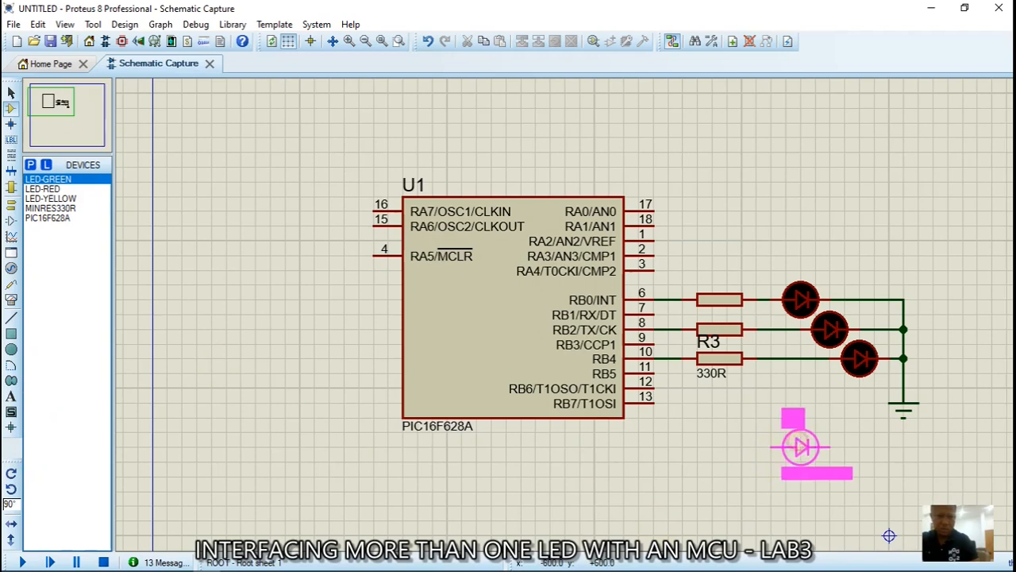
click(860, 360)
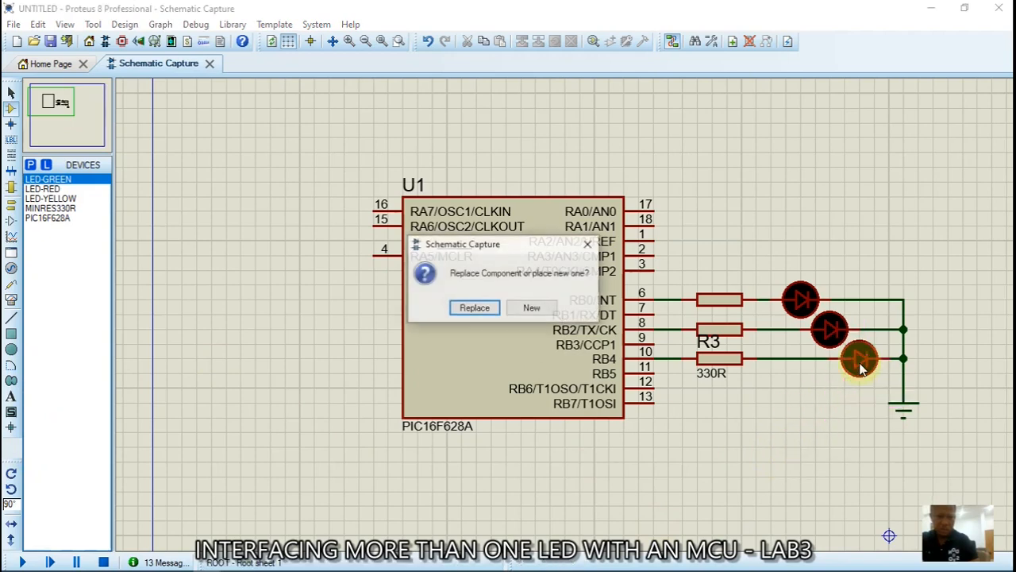
click(475, 308)
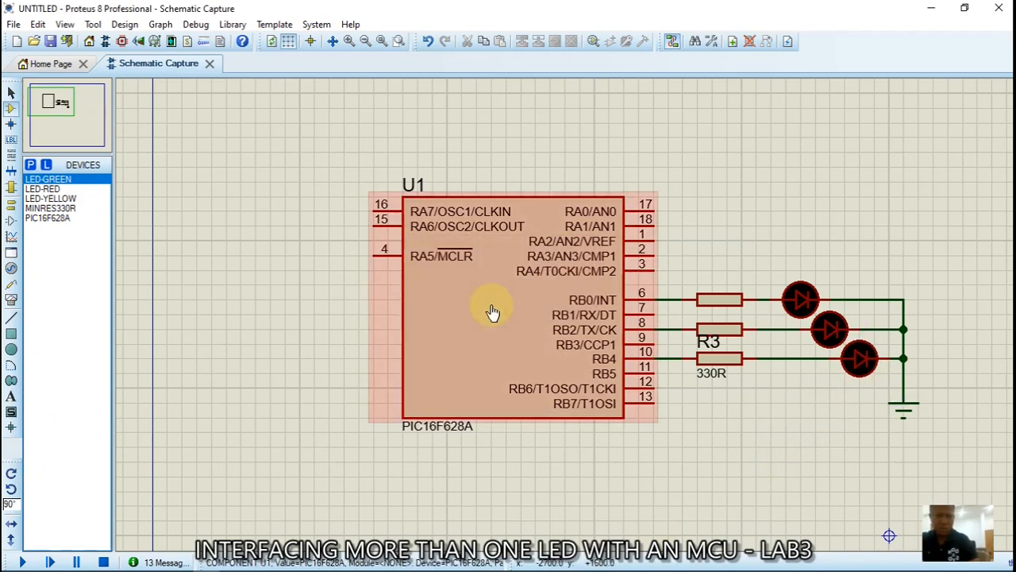
Replace the middle LED D2 with LED-YELLOW
click(46, 198)
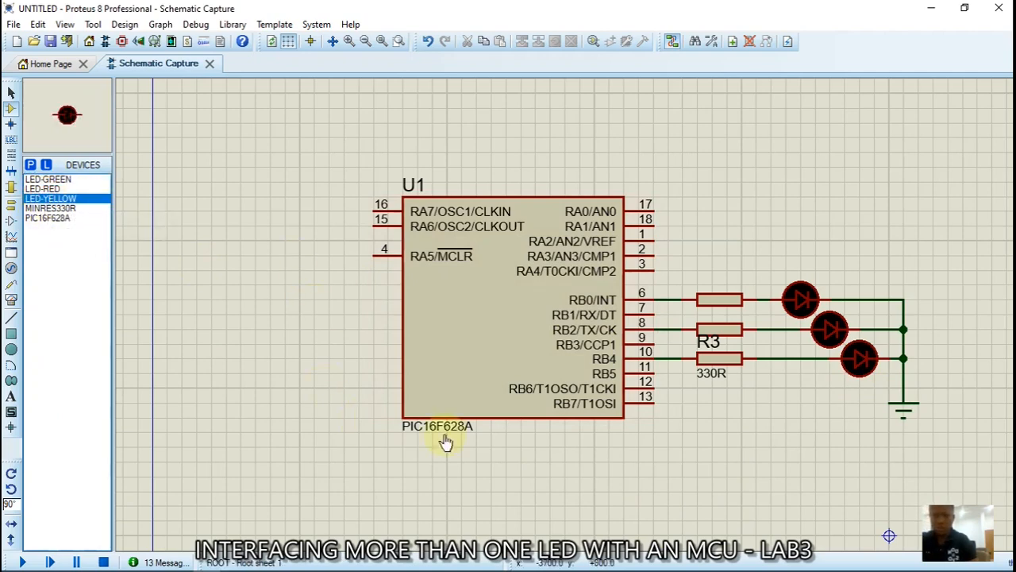
click(832, 405)
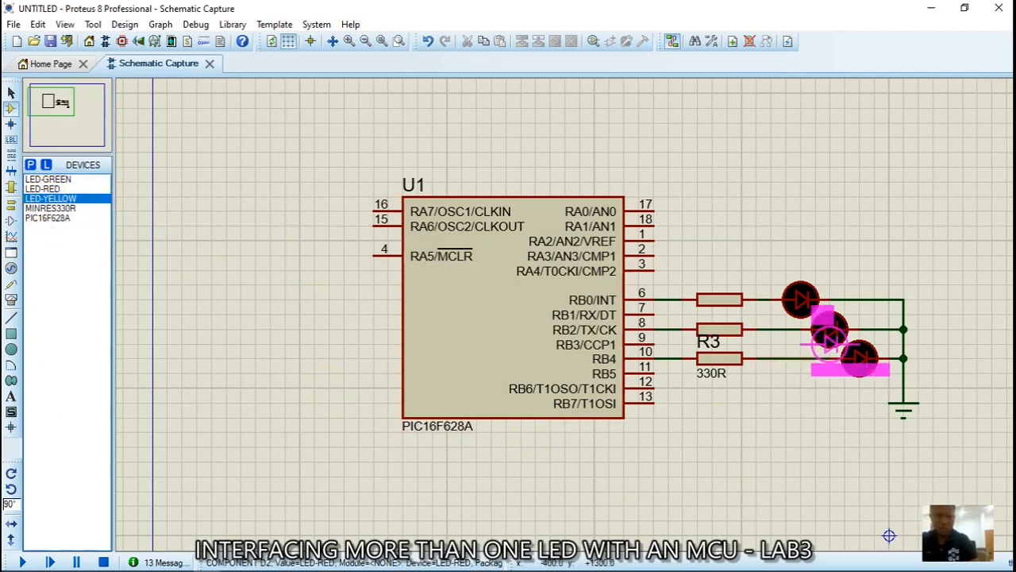
click(829, 338)
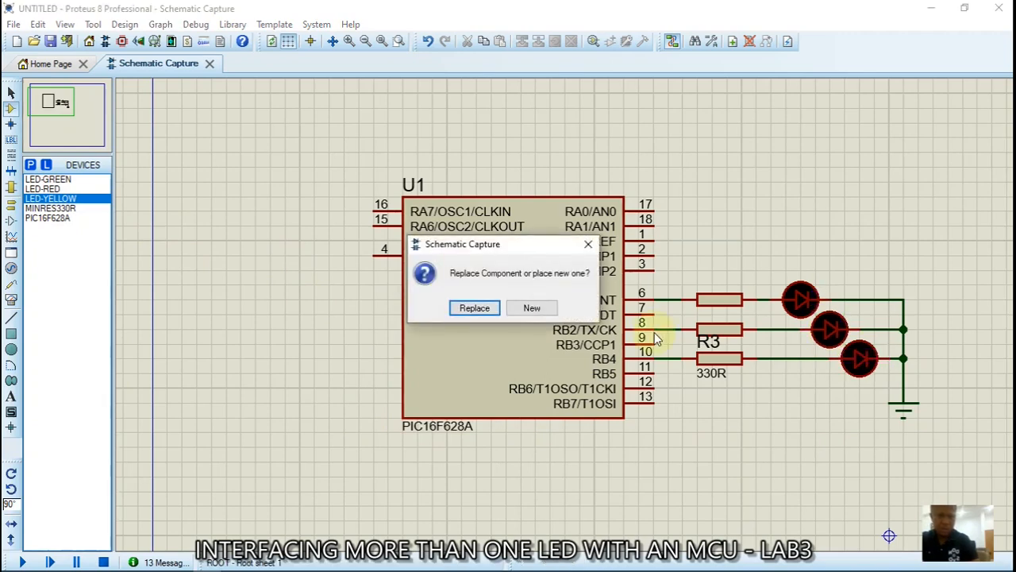
click(474, 308)
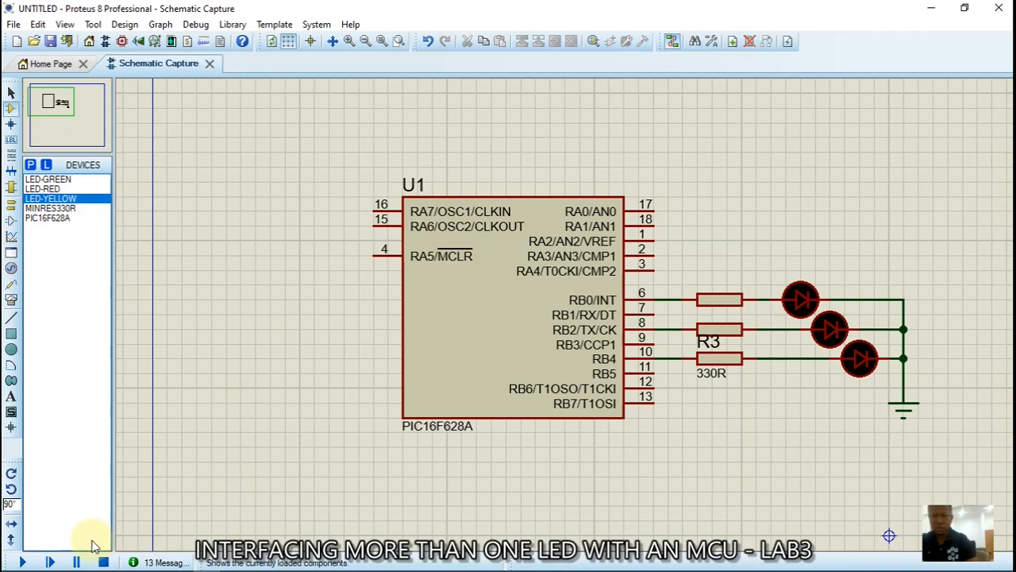
click(24, 562)
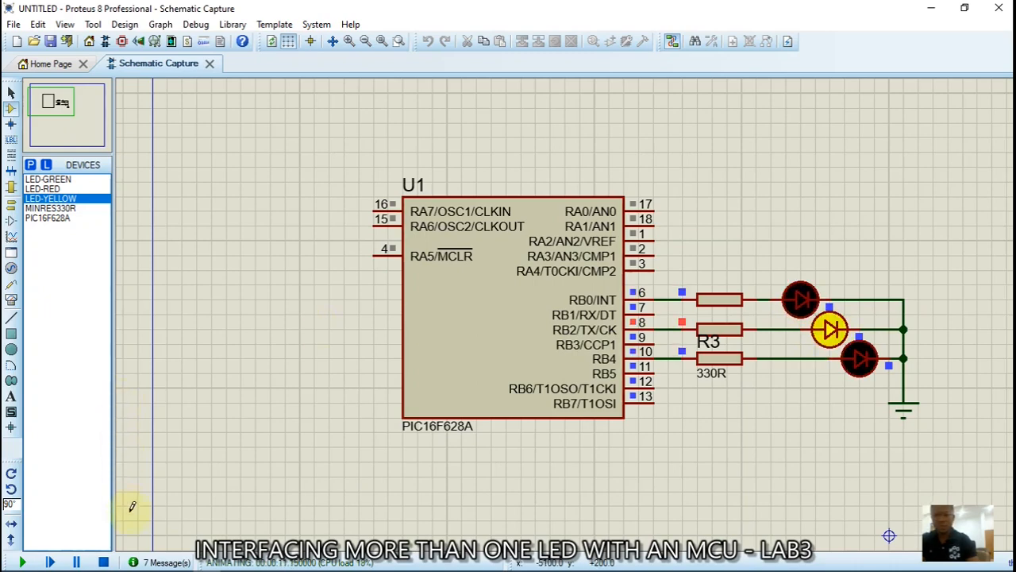
click(105, 561)
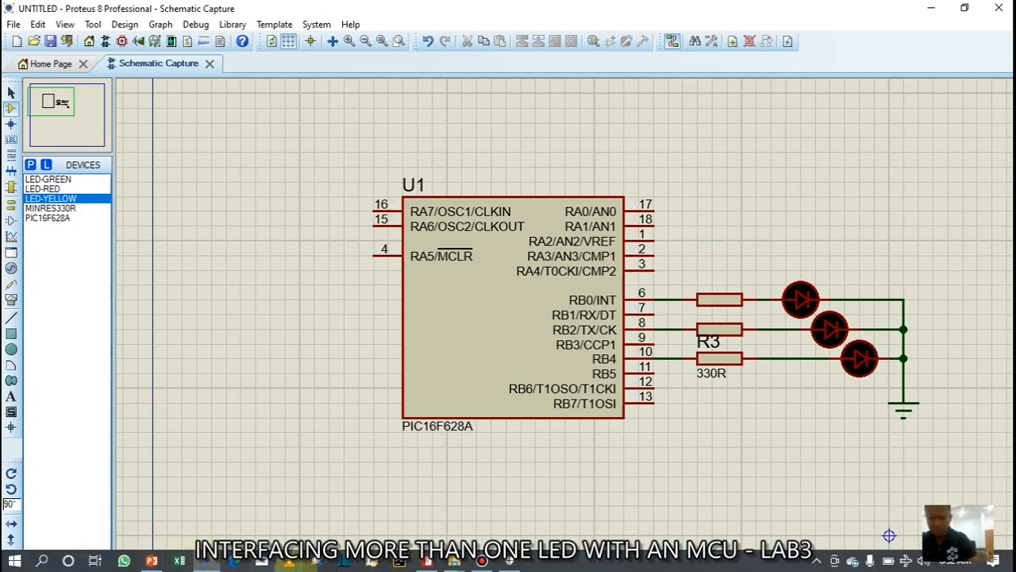
click(428, 561)
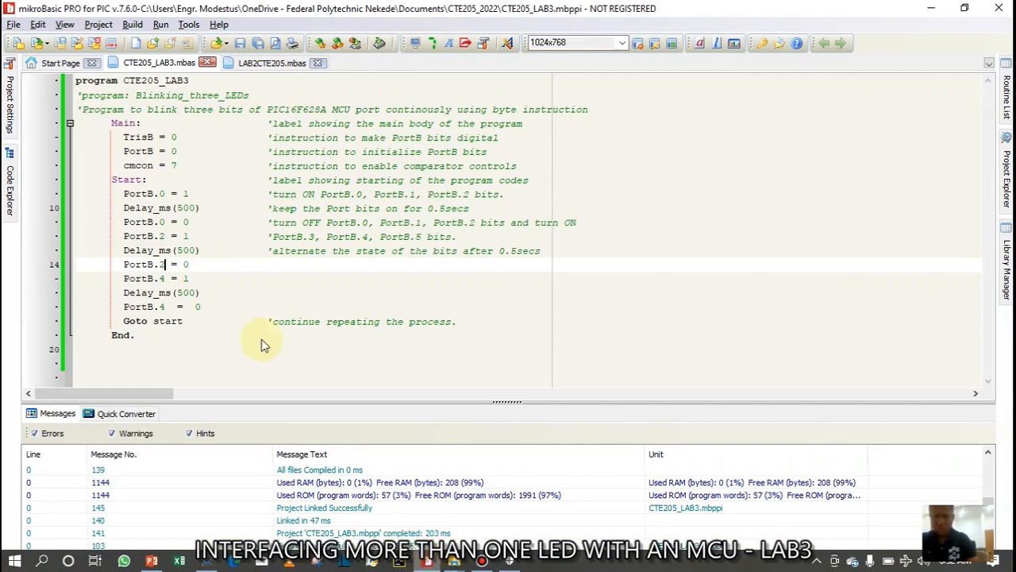
Set the Delay_ms values on lines 10, 13 and 16 to 2000, 800 and 2500, save, and rebuild
click(182, 209)
key(BackSpace)
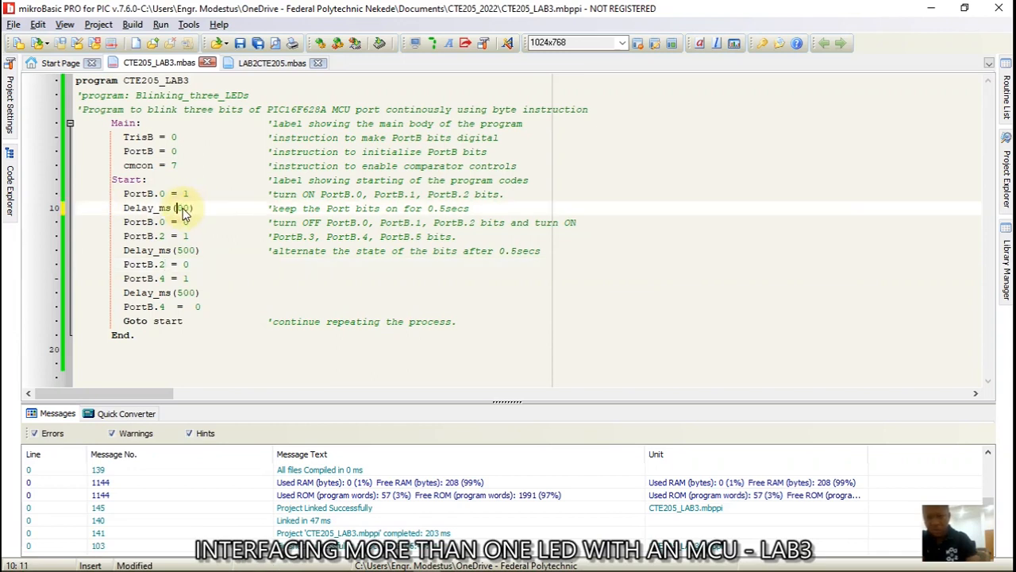
click(182, 251)
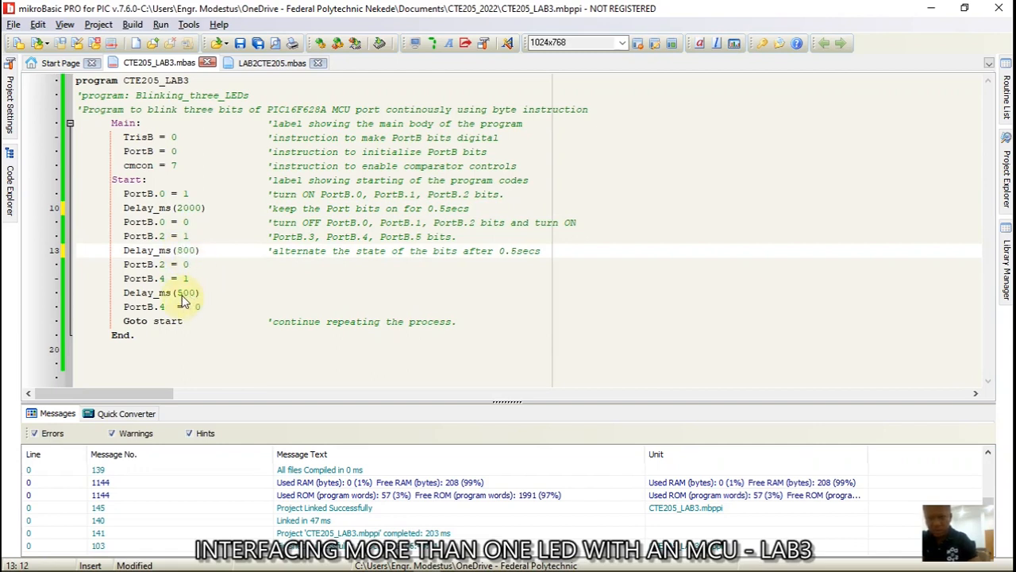
click(182, 293)
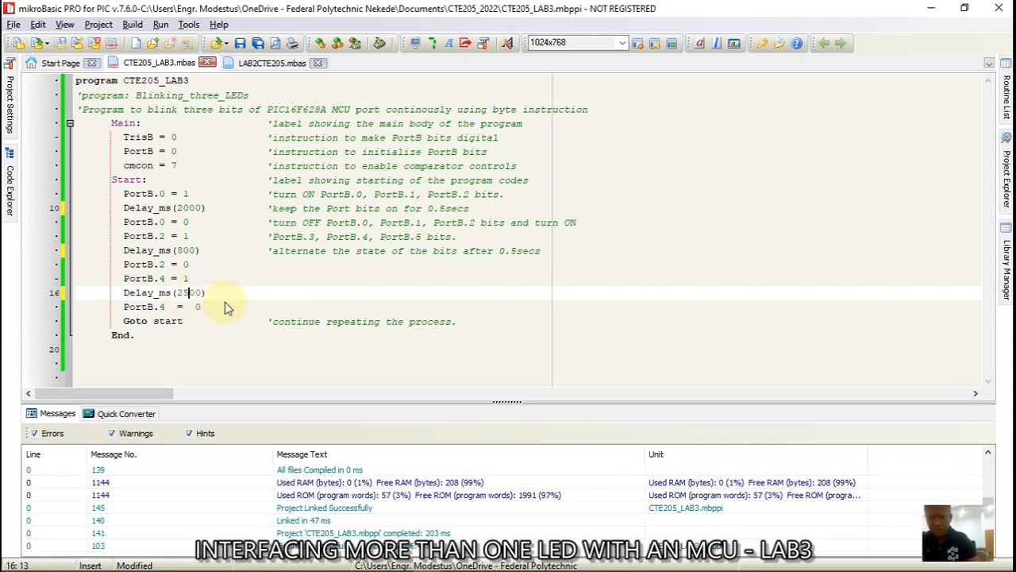
click(240, 44)
click(318, 44)
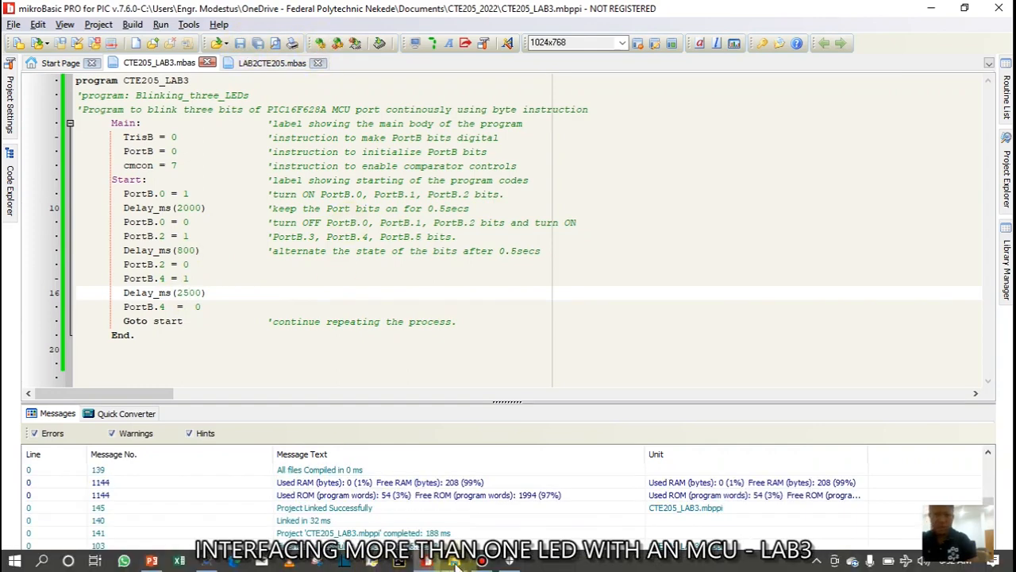
click(208, 560)
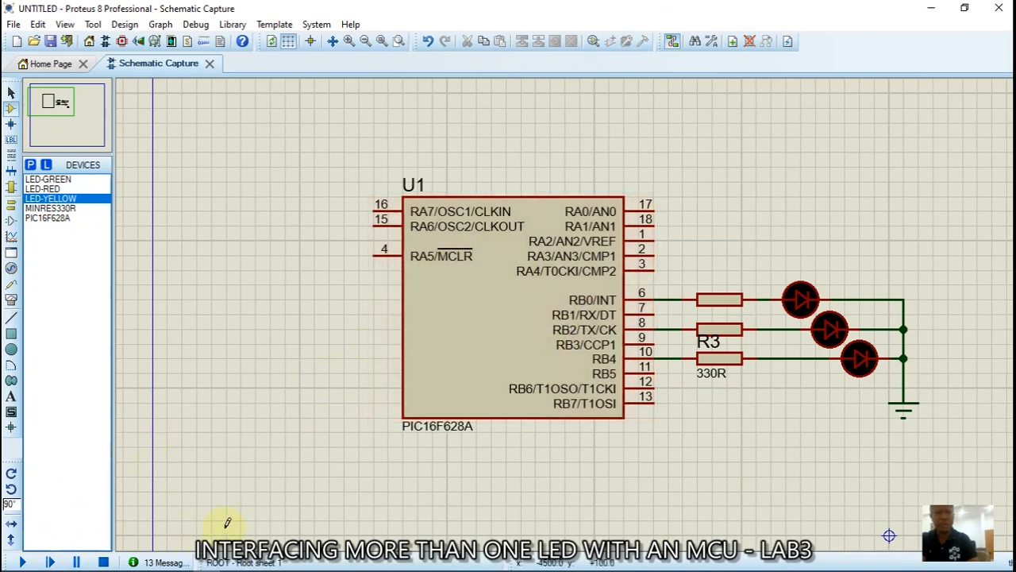
mouse_move(291, 567)
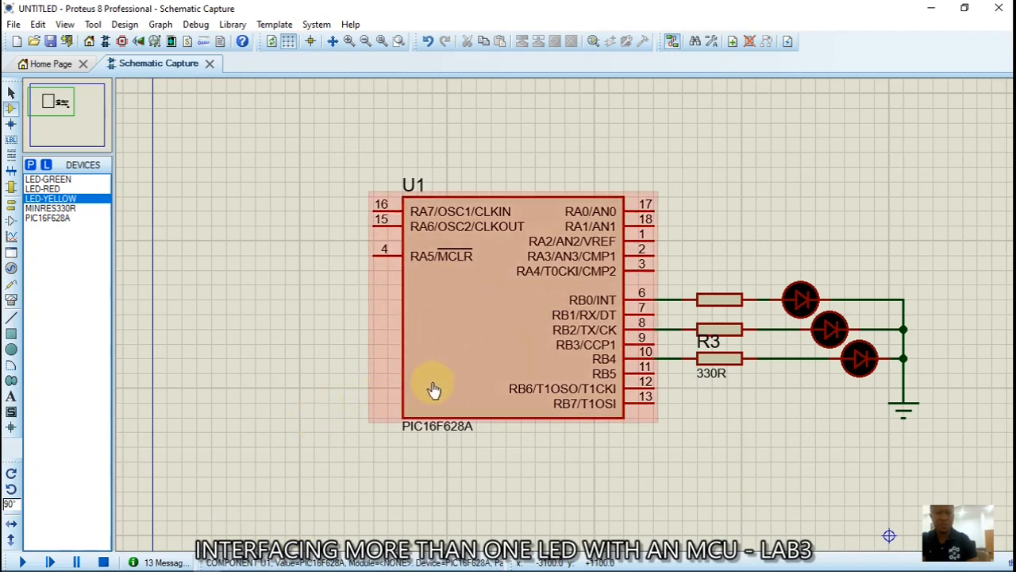
Simulate the red, yellow and green LEDs blinking in turn, stop, then show PowerPoint slide 6
click(24, 562)
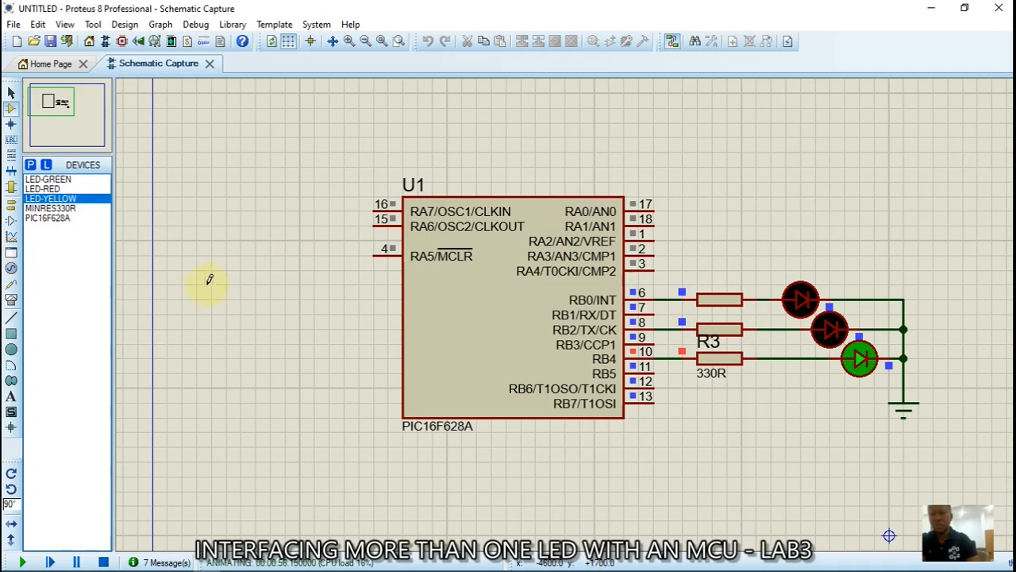
mouse_move(237, 567)
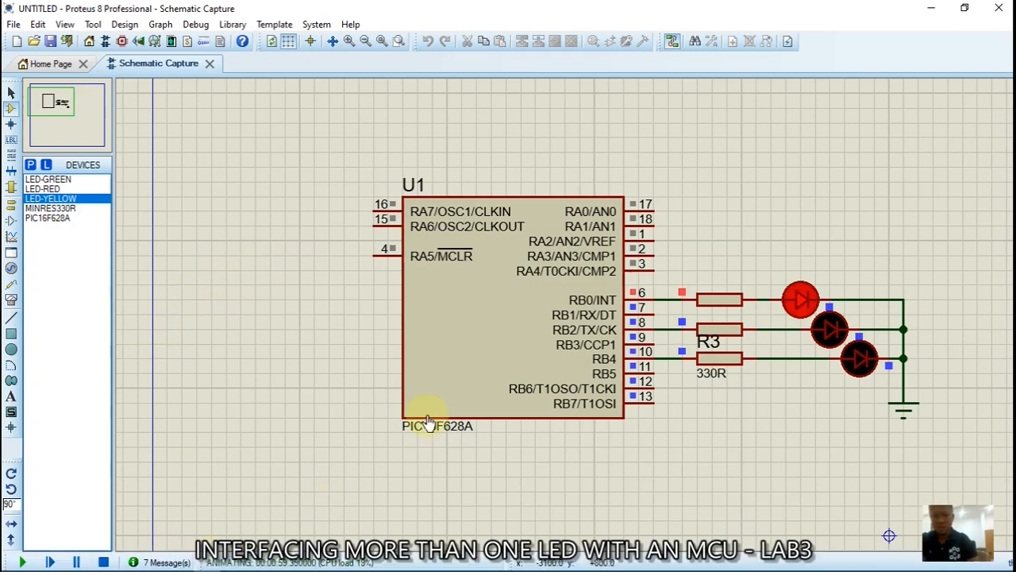
click(104, 563)
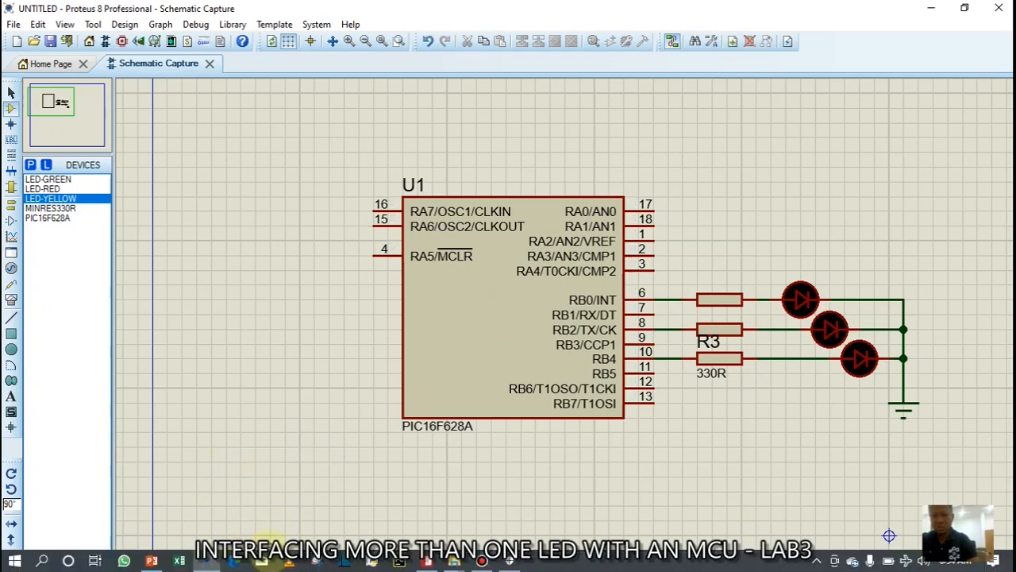
click(152, 560)
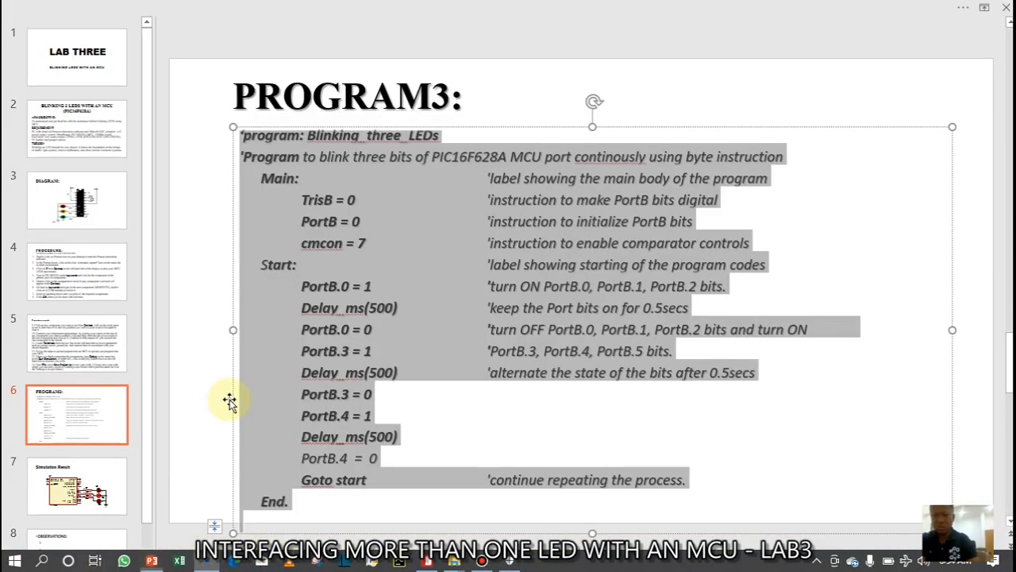
click(92, 412)
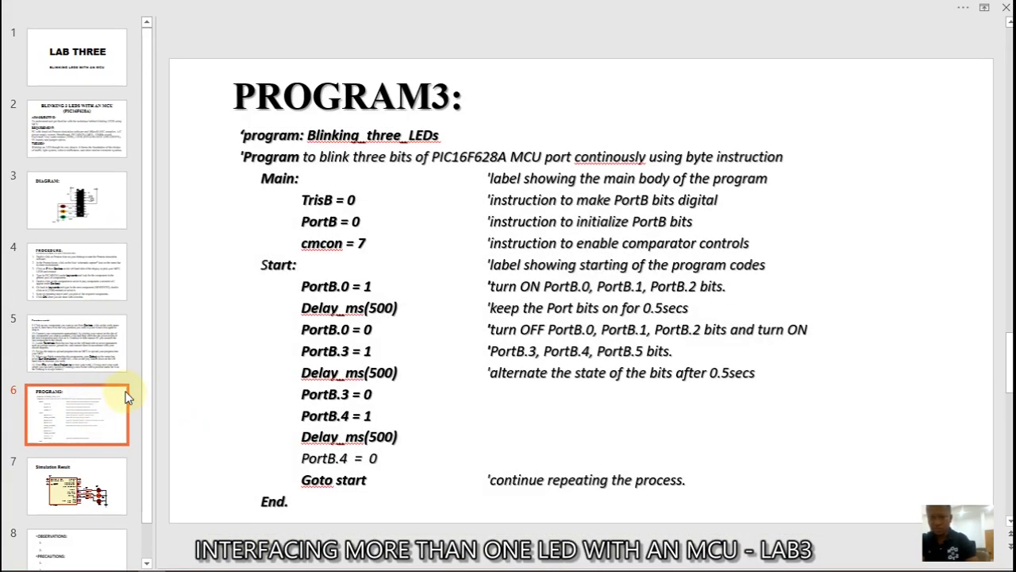